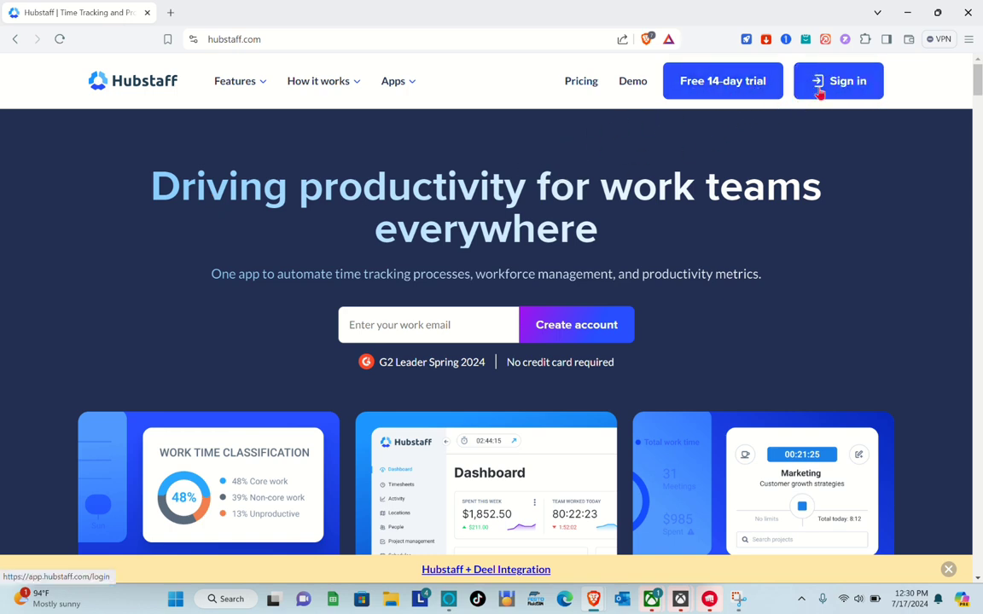
# Browse the Hubstaff homepage and start the free 14-day trial signup.
pyautogui.keyDown('ctrl'); pyautogui.scroll(5, 442, 362); pyautogui.keyUp('ctrl')
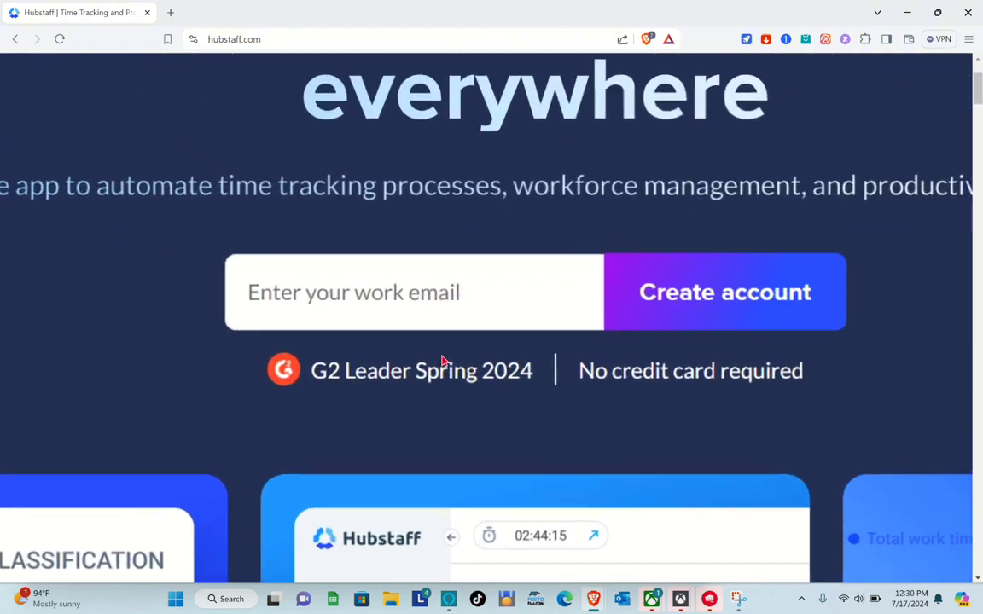
pyautogui.keyDown('ctrl'); pyautogui.scroll(1, 441, 362); pyautogui.keyUp('ctrl')
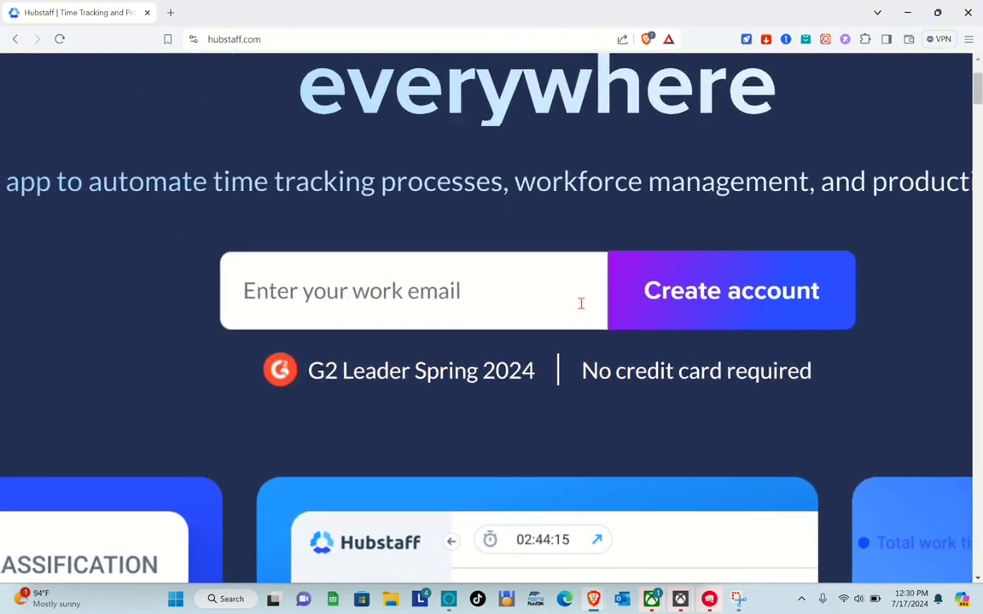
pyautogui.keyDown('ctrl'); pyautogui.scroll(-6, 581, 303); pyautogui.keyUp('ctrl')
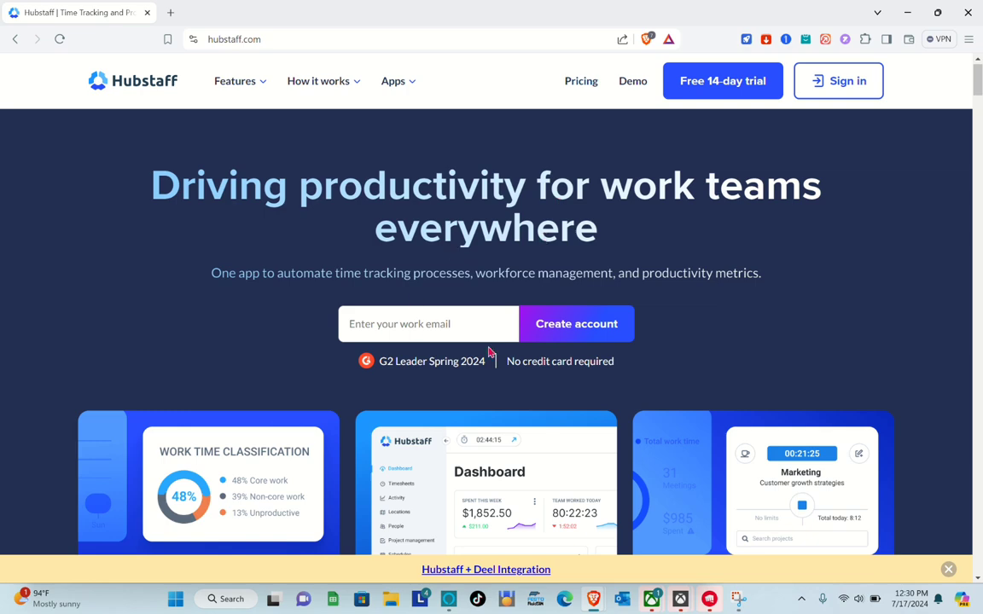
pyautogui.scroll(-3, 490, 352)
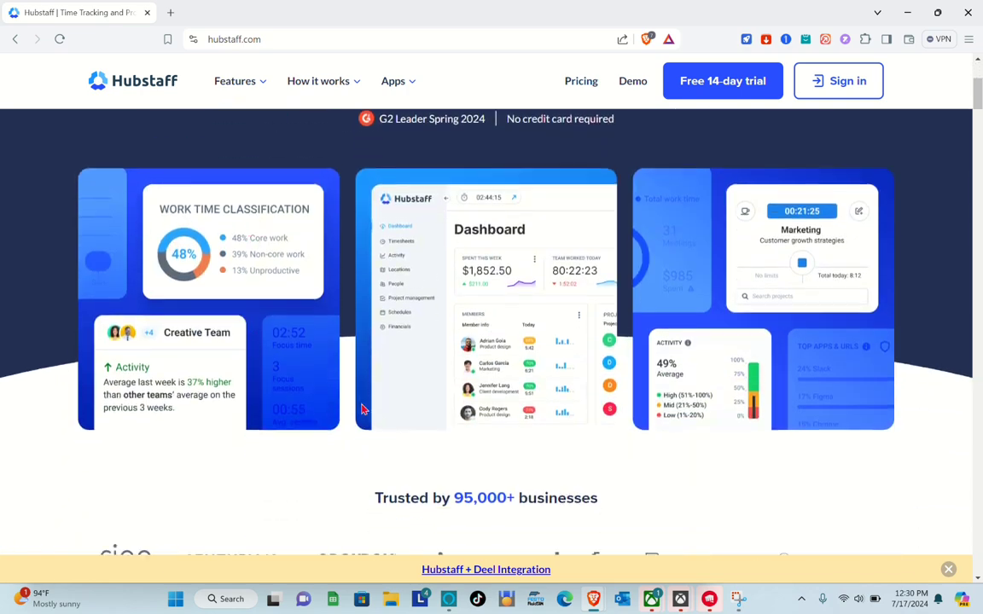
pyautogui.scroll(-3, 362, 409)
pyautogui.scroll(-3, 361, 409)
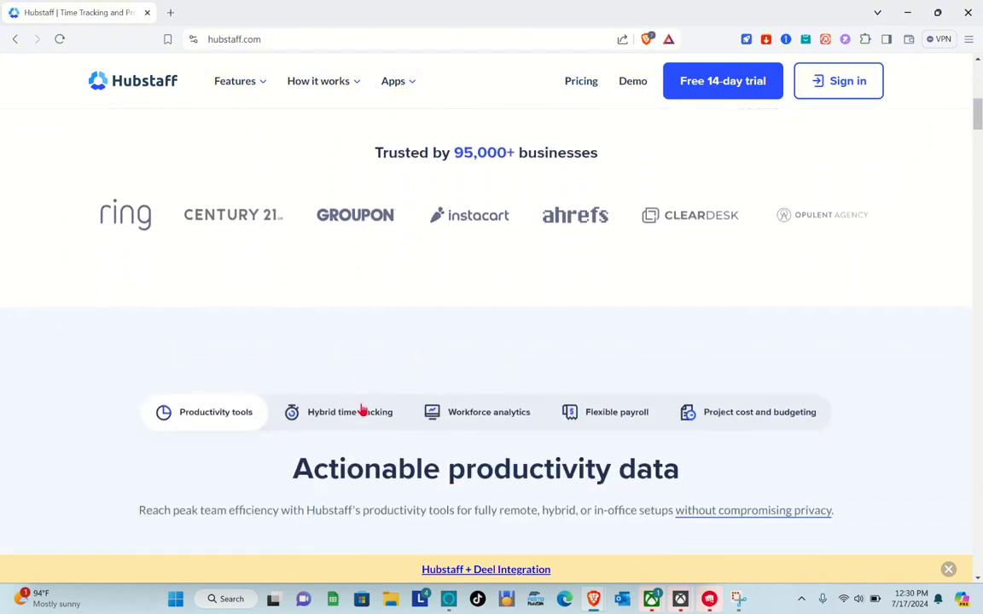
pyautogui.scroll(9, 362, 410)
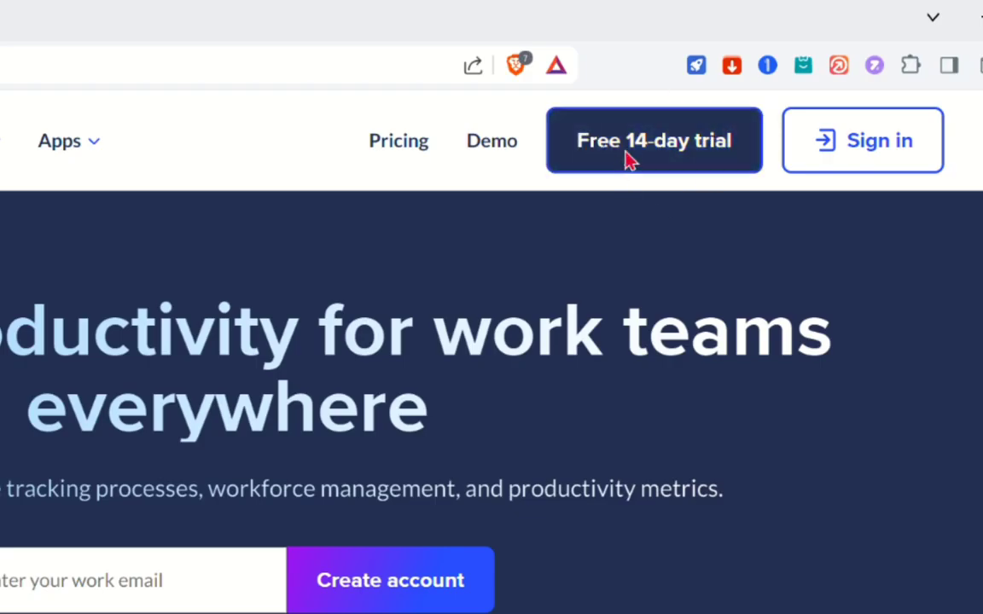
pyautogui.click(627, 162)
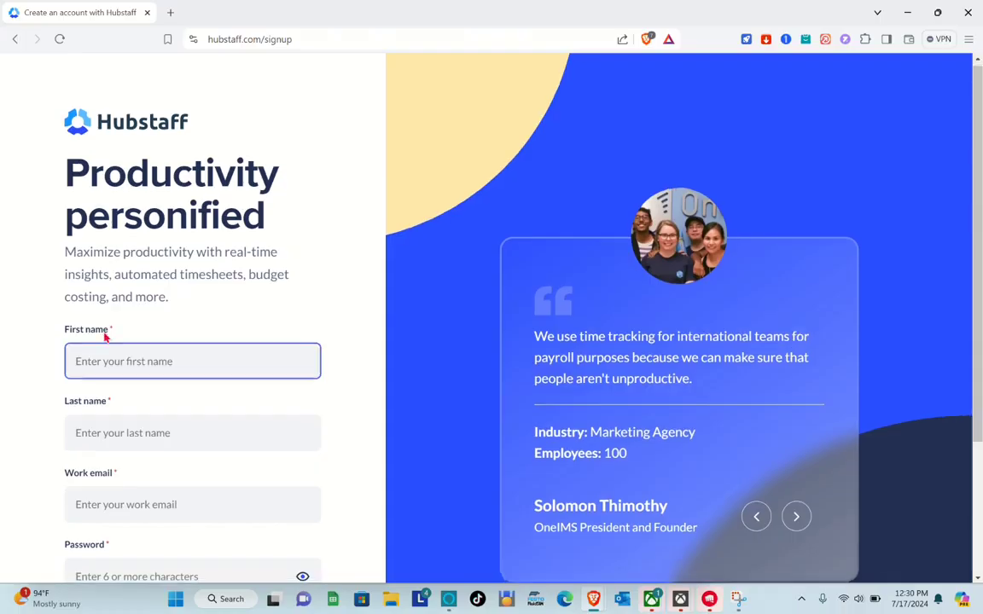
# Fill in the signup form's first name, last name and work email.
pyautogui.scroll(-2, 105, 336)
pyautogui.click(104, 326)
pyautogui.scroll(1, 104, 331)
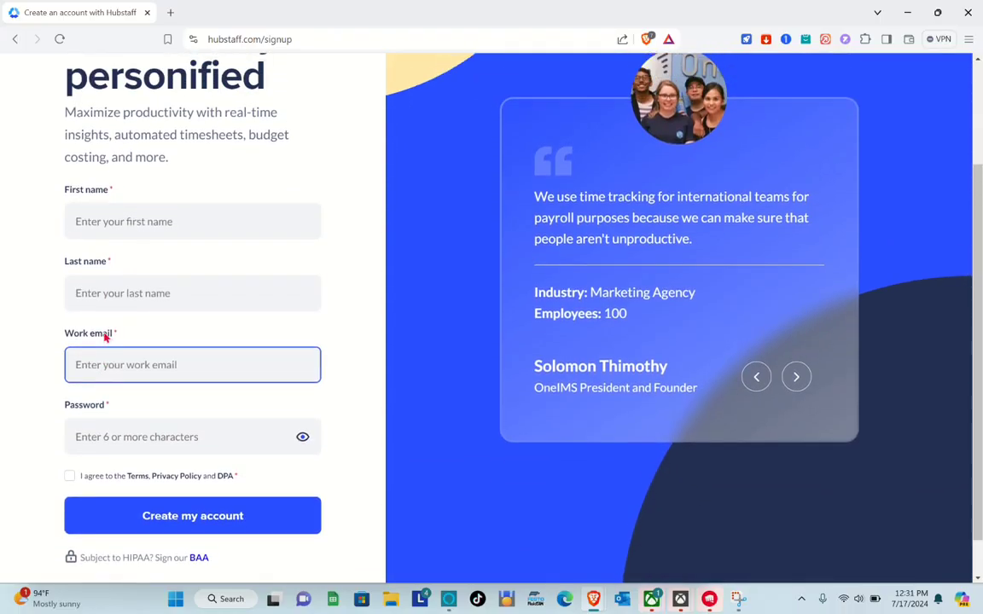
pyautogui.click(85, 196)
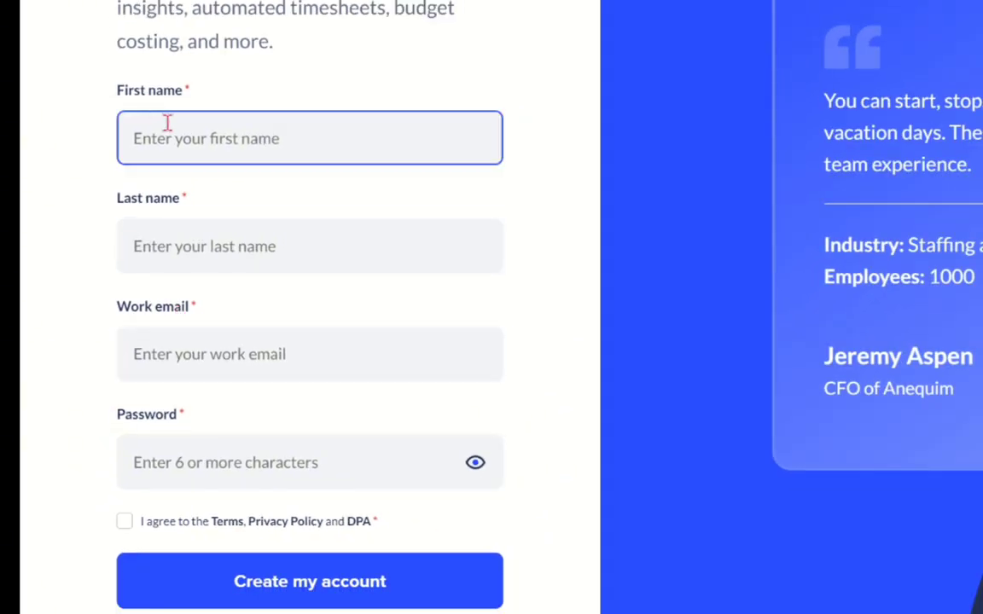
pyautogui.write('koy')
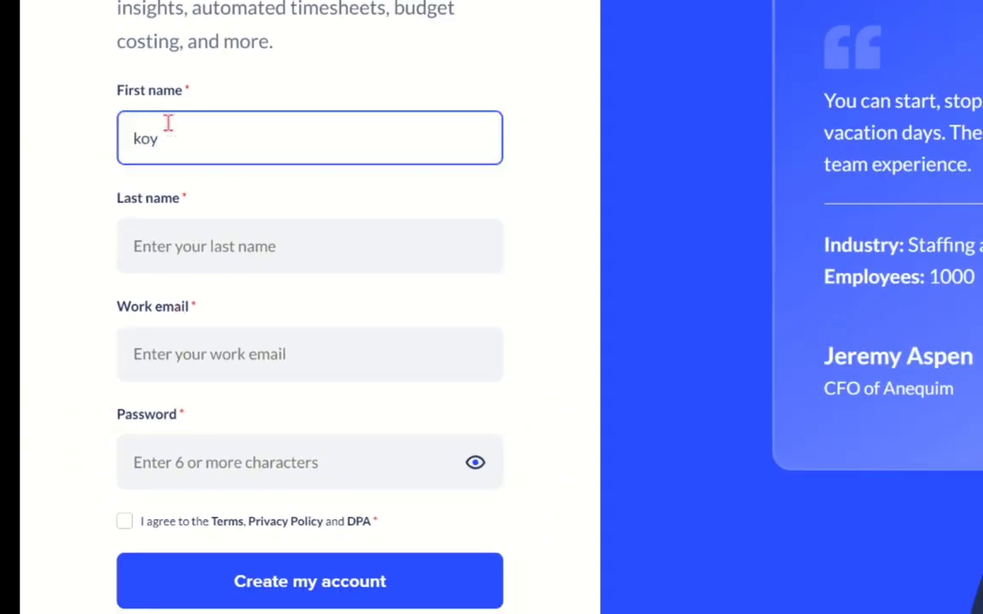
pyautogui.click(215, 265)
pyautogui.write('wor')
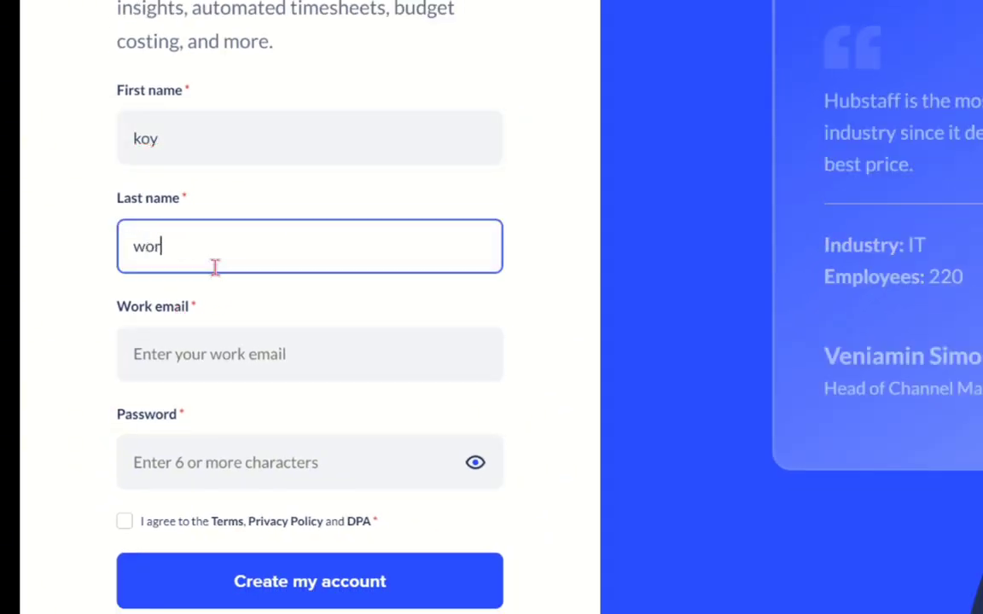
pyautogui.write('k')
pyautogui.click(206, 373)
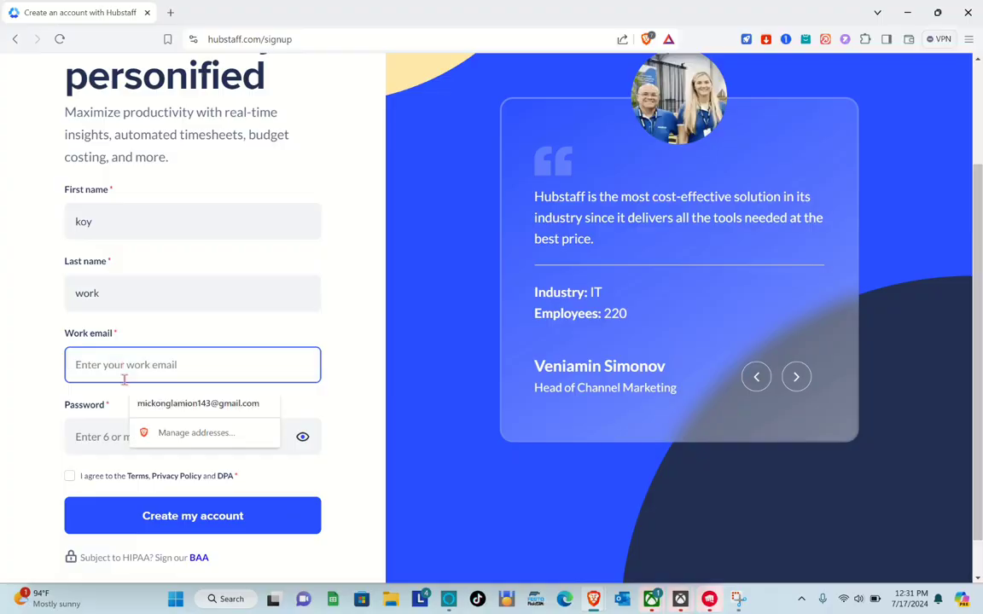
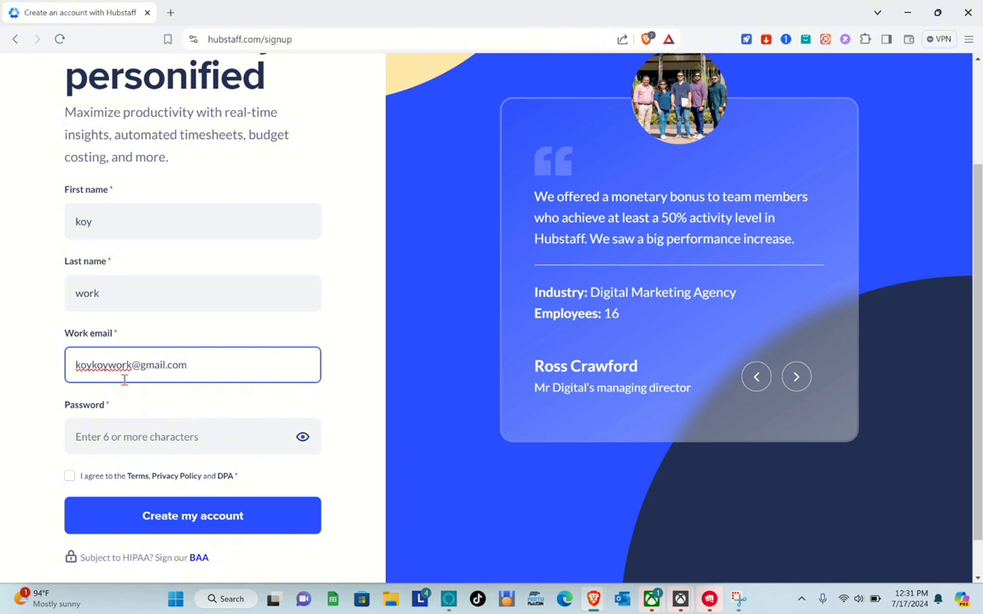
# Paste the account password, accept the Terms, Privacy Policy and DPA, and create the account.
pyautogui.click(118, 447)
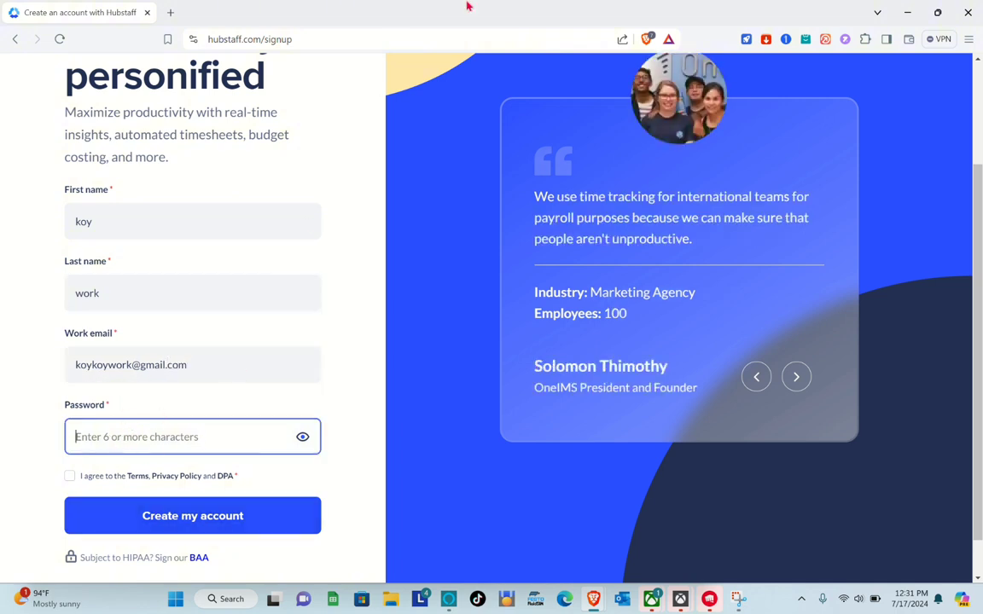
pyautogui.hotkey('ctrl', 'v')
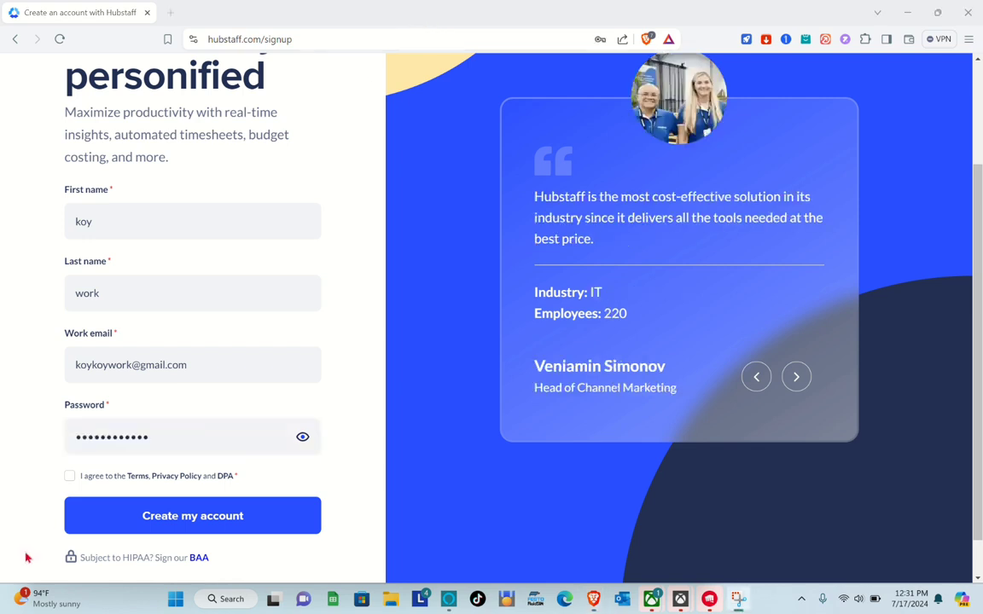
pyautogui.click(68, 481)
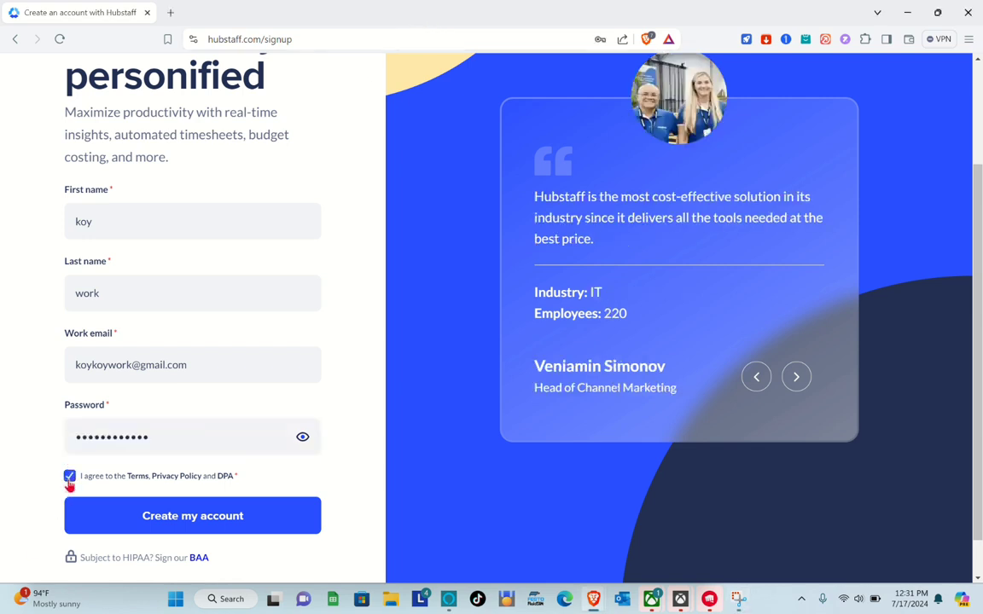
pyautogui.click(204, 529)
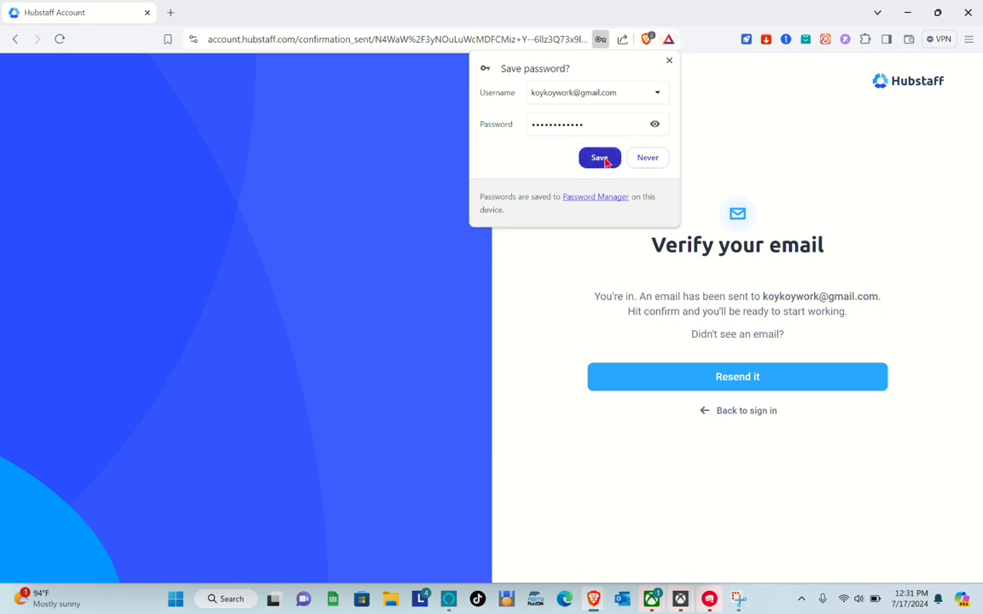
# Save the new Hubstaff account's password in the browser.
pyautogui.click(603, 159)
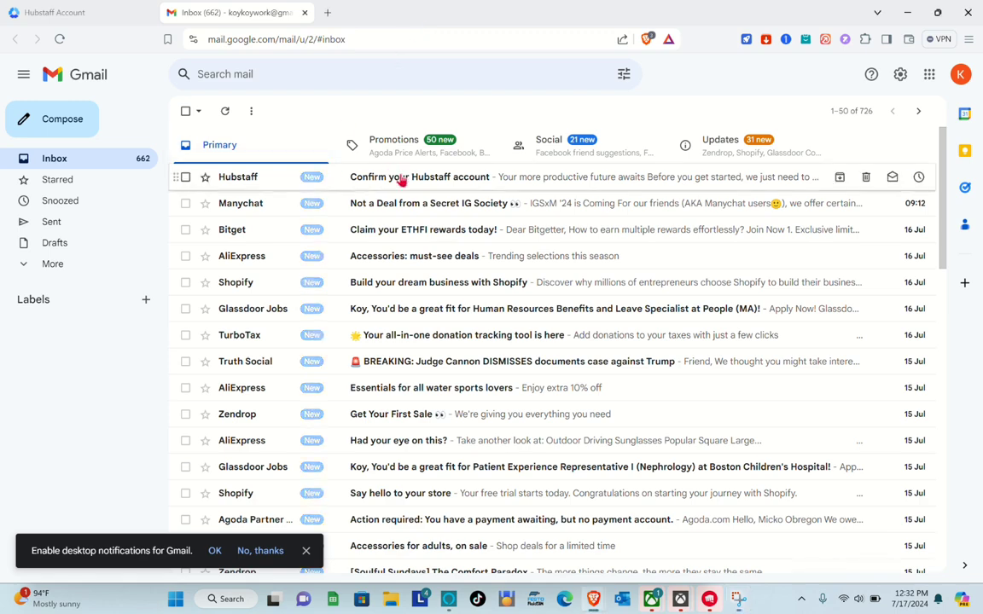
# Open the 'Confirm your Hubstaff account' email and confirm the account.
pyautogui.click(401, 179)
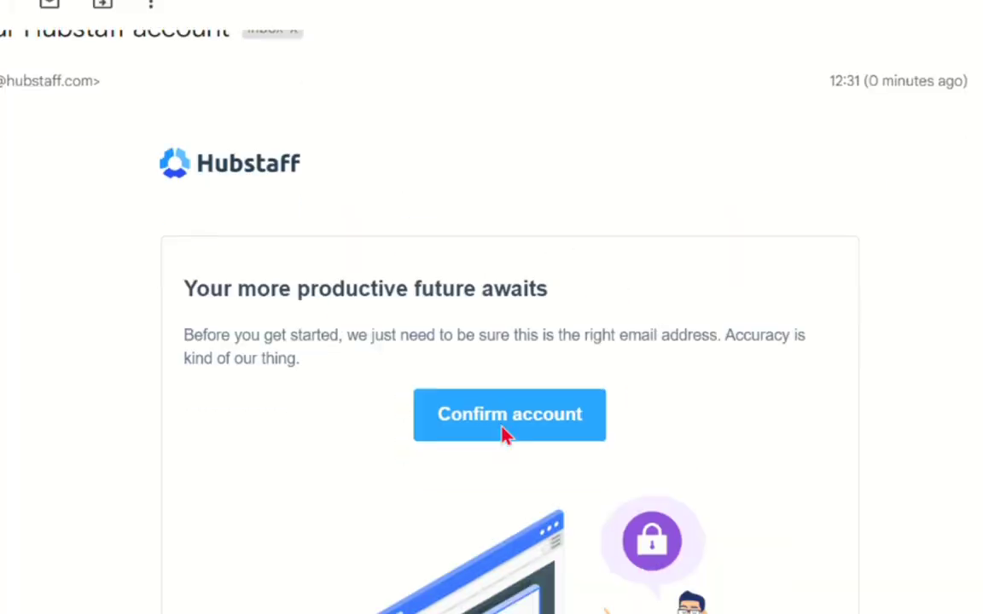
pyautogui.scroll(-4, 503, 435)
pyautogui.scroll(2, 529, 384)
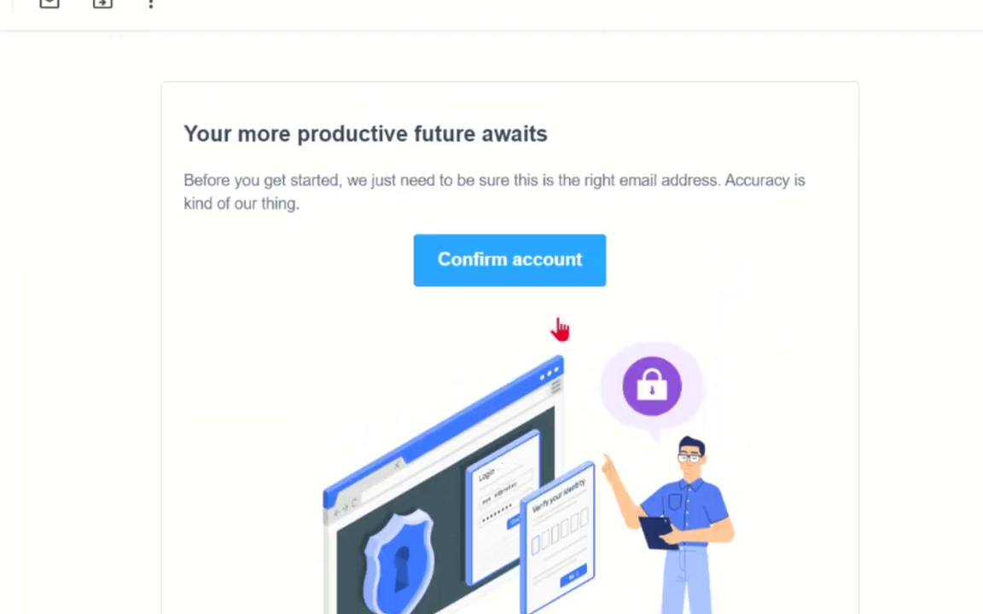
pyautogui.click(516, 267)
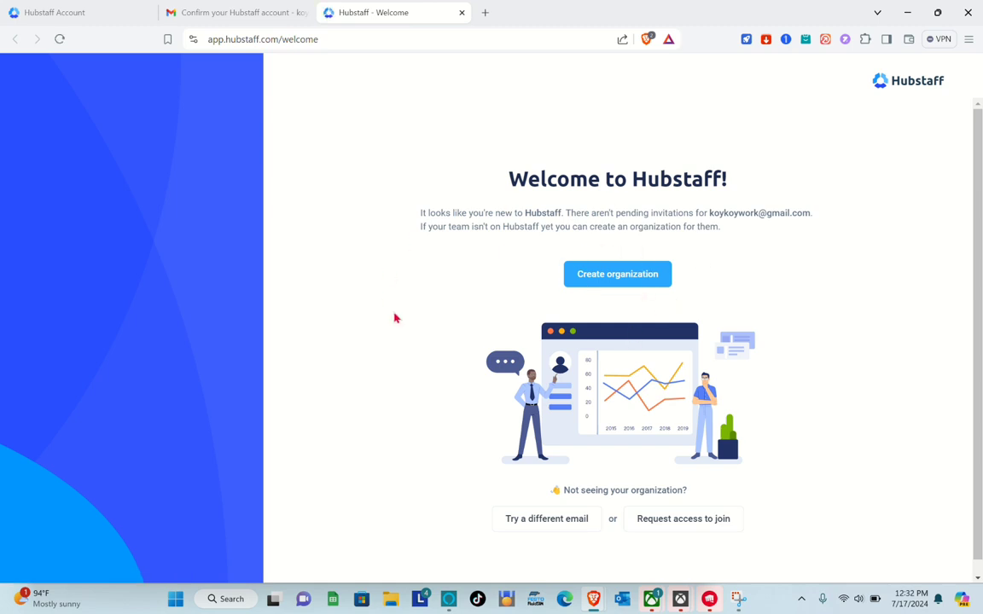
# Return to the Hubstaff tab and begin creating a new organization.
pyautogui.click(101, 7)
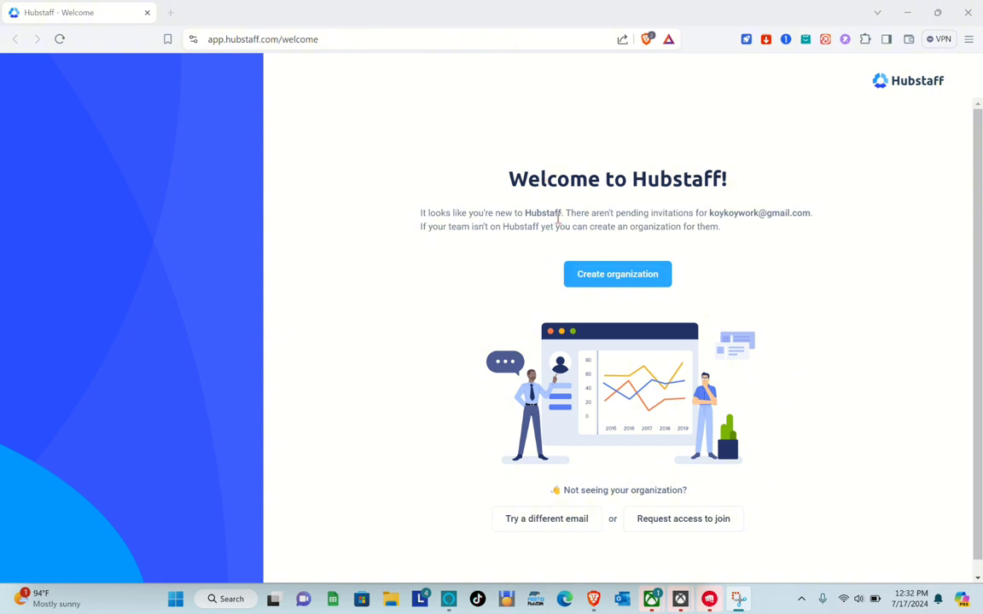
pyautogui.click(608, 277)
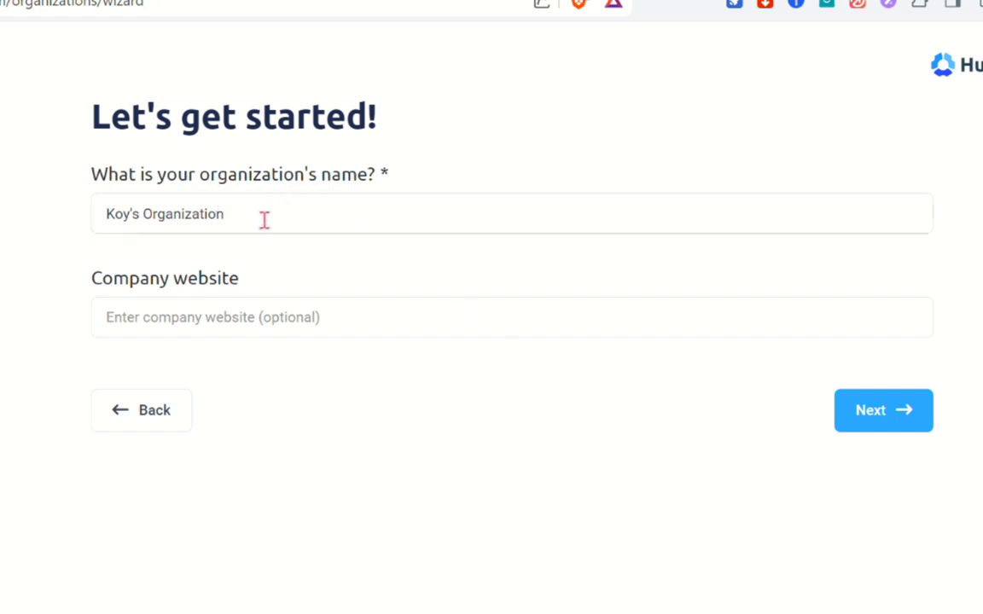
# Keep the pre-filled organization name, leave the company website blank, and continue.
pyautogui.doubleClick(265, 219)
pyautogui.click(265, 220)
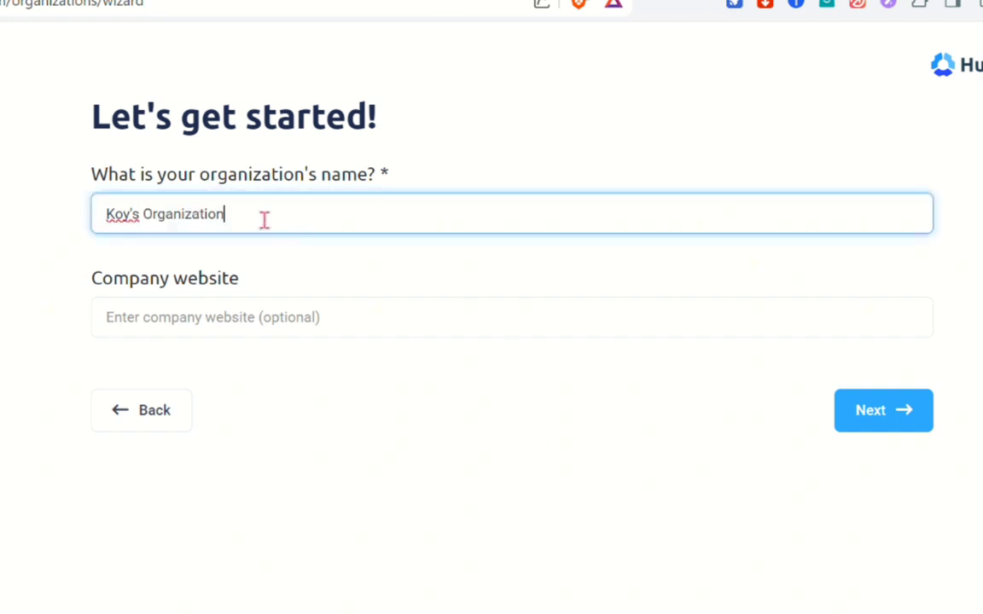
pyautogui.click(232, 316)
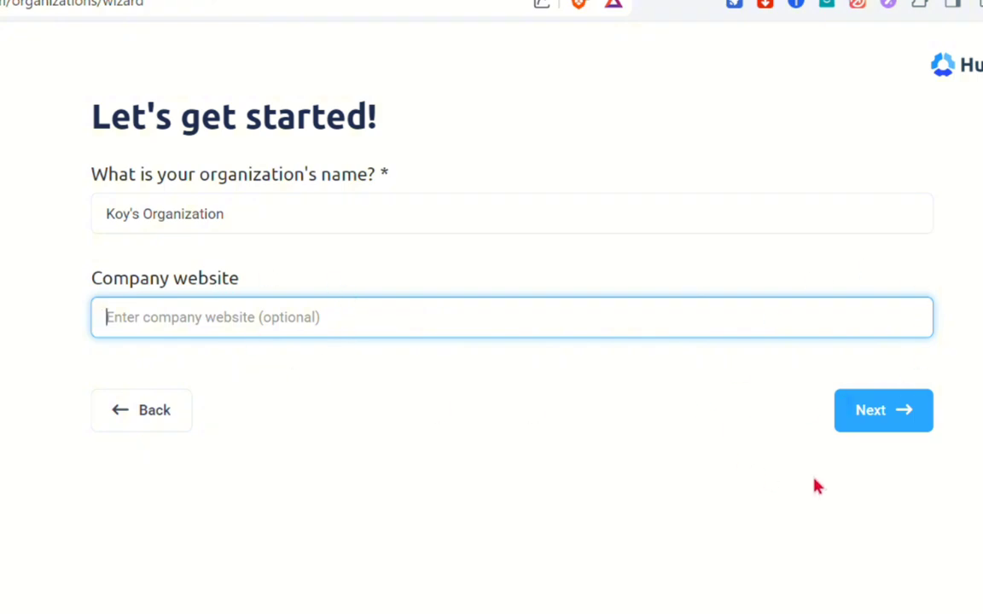
pyautogui.click(868, 412)
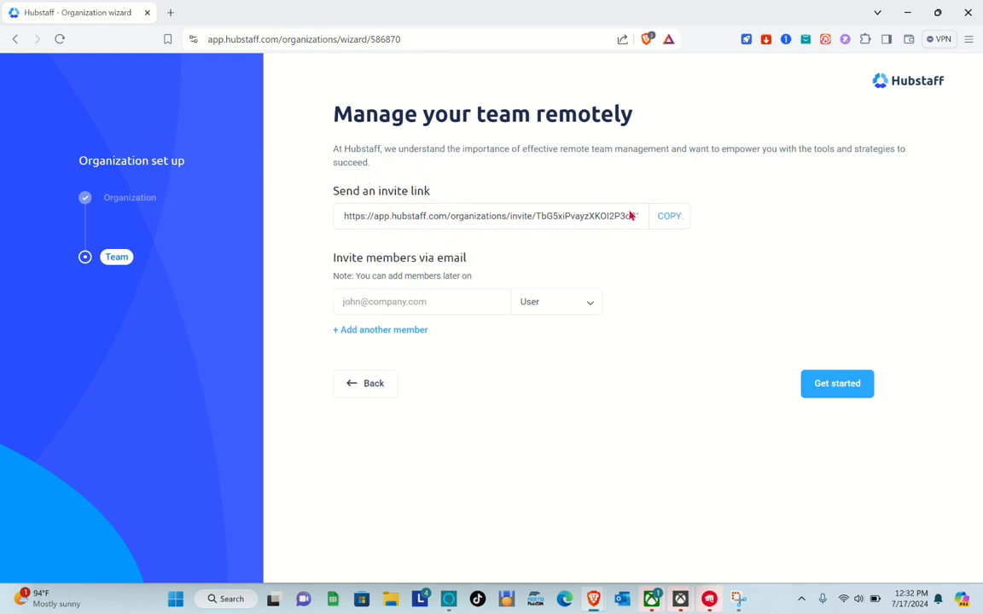
# Copy the team invite link and finish setup with Get started.
pyautogui.click(669, 216)
pyautogui.click(832, 397)
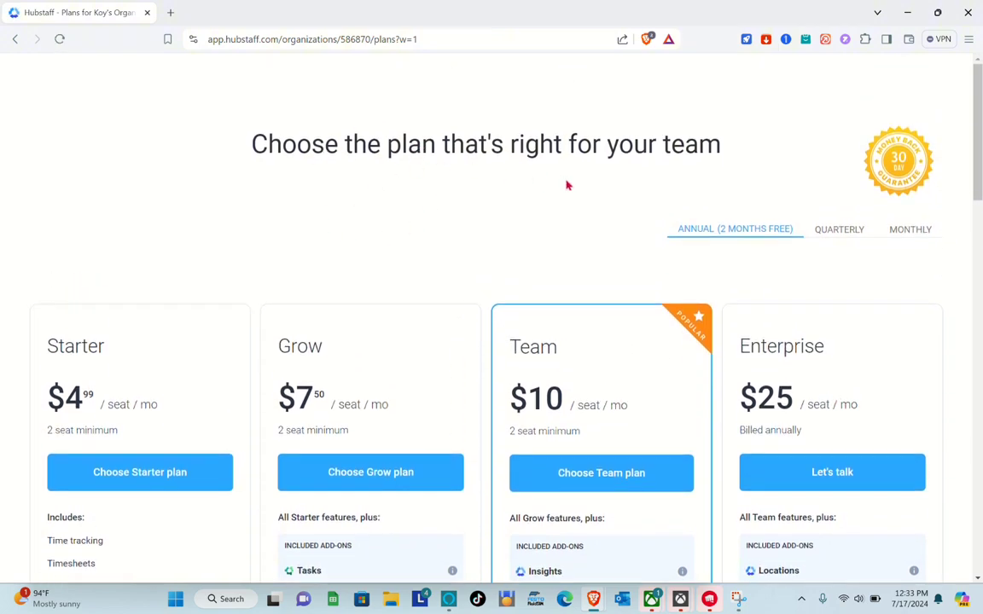
# Scroll through the plans page comparing the Starter, Grow, Team and Enterprise plans.
pyautogui.scroll(-3, 567, 187)
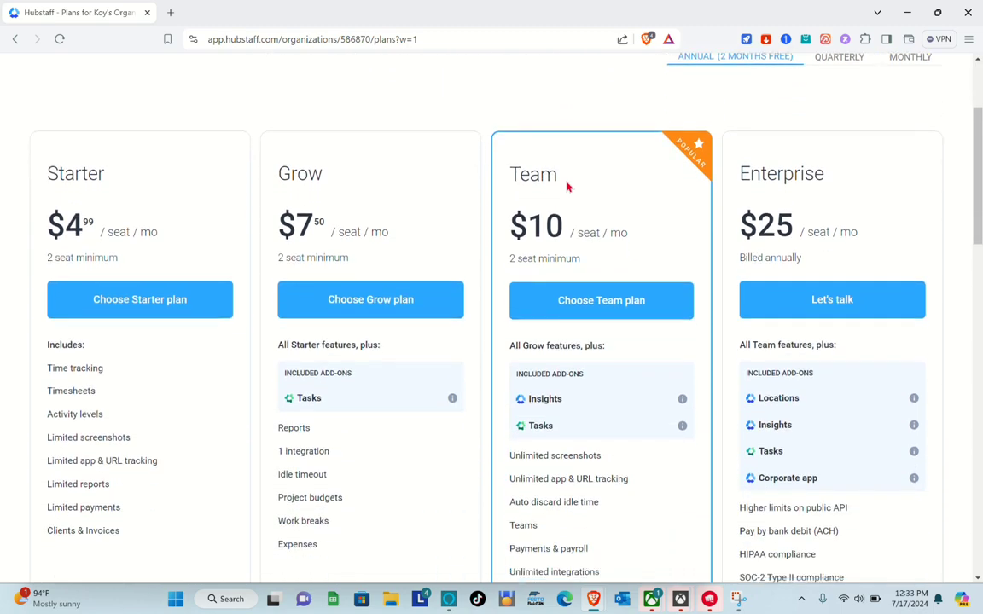
pyautogui.scroll(-8, 567, 187)
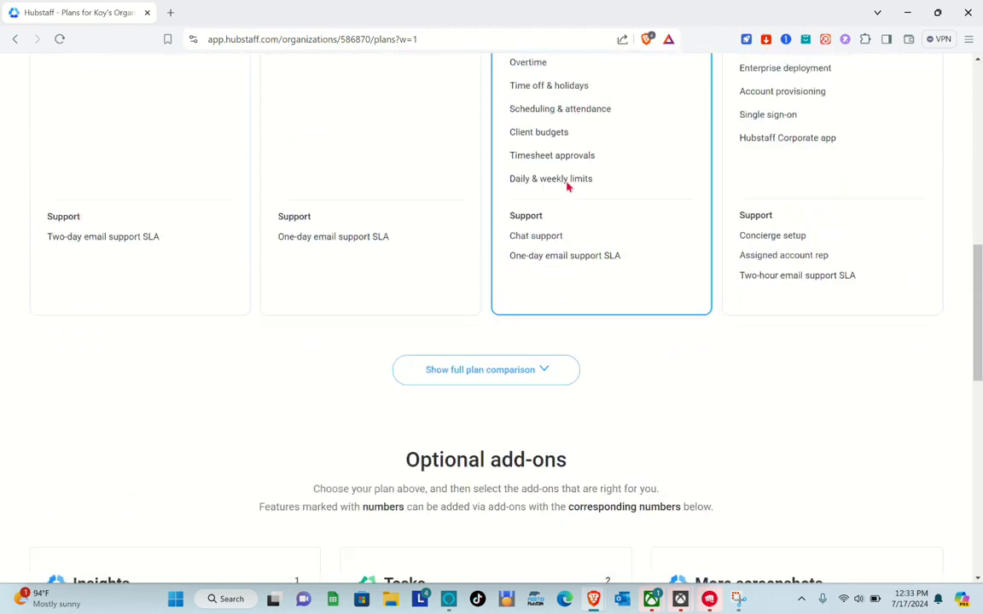
pyautogui.scroll(10, 567, 187)
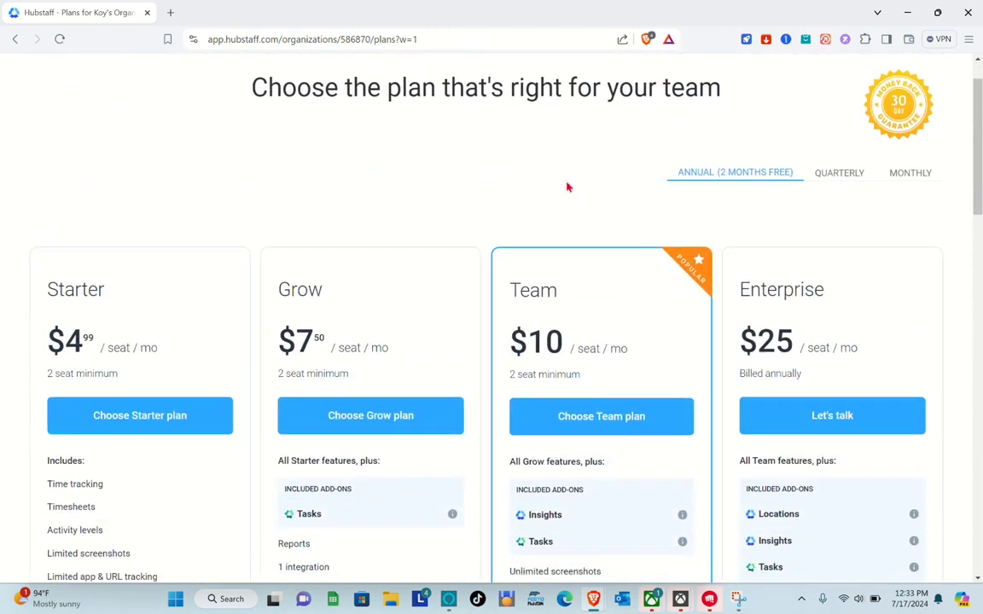
pyautogui.scroll(-1, 568, 187)
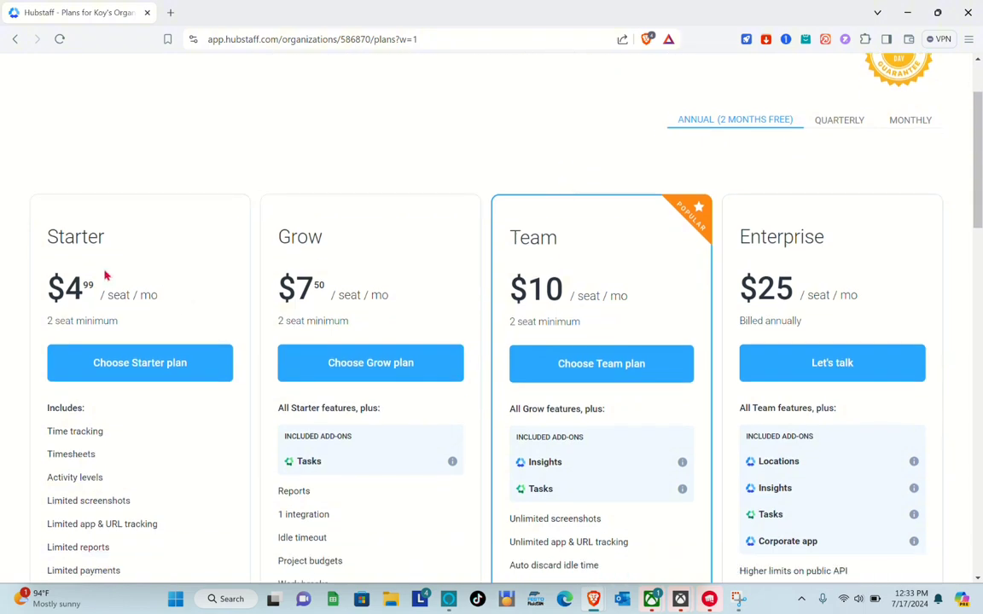
pyautogui.scroll(-2, 121, 305)
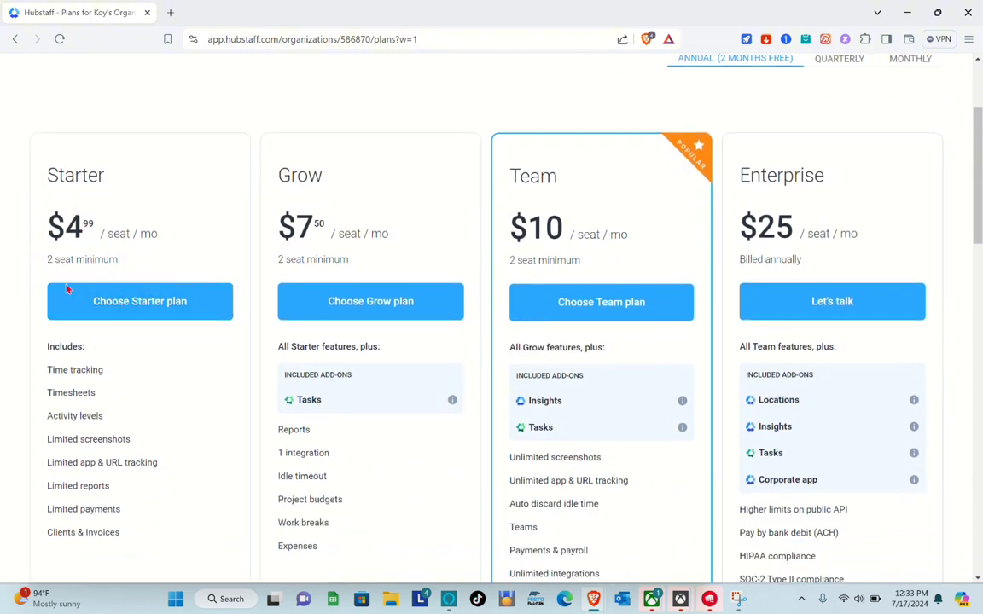
pyautogui.scroll(-3, 121, 296)
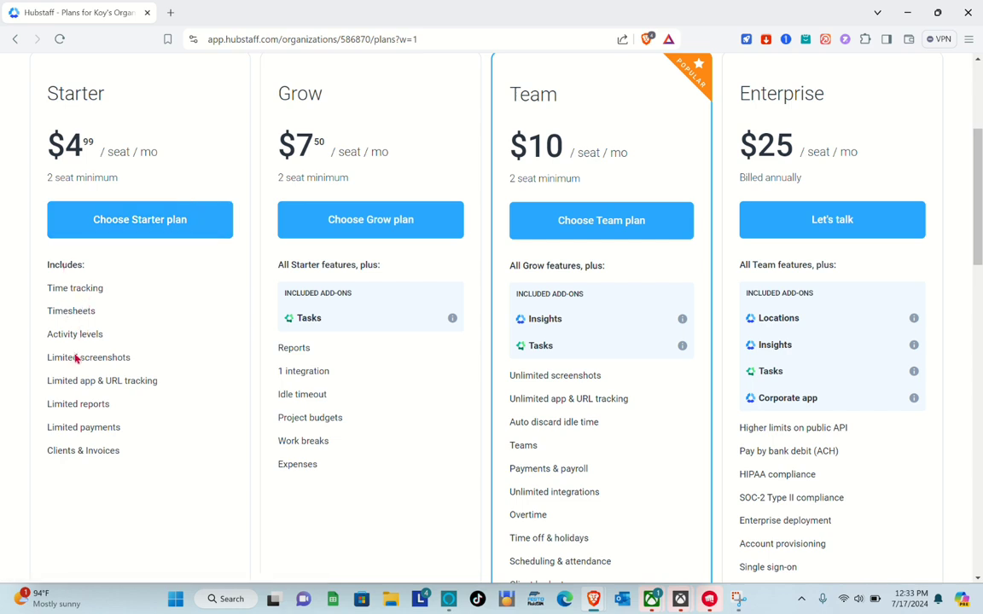
pyautogui.scroll(3, 222, 213)
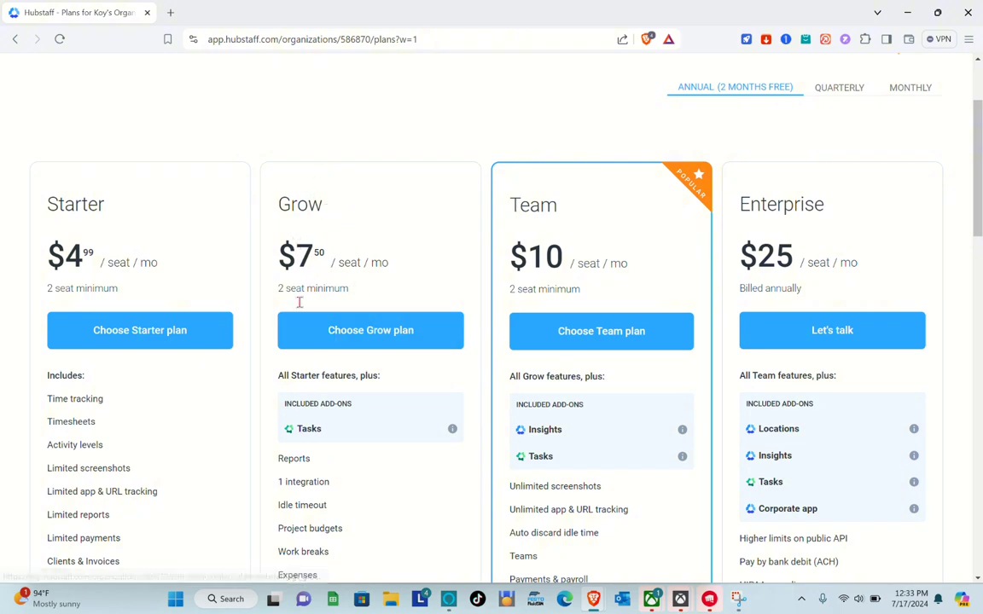
pyautogui.scroll(-3, 357, 372)
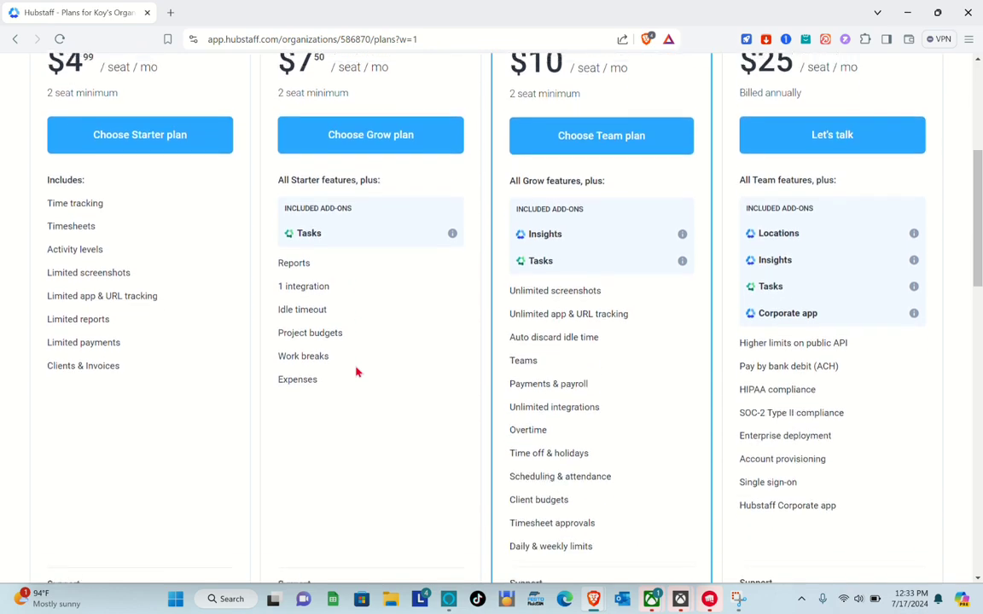
pyautogui.scroll(2, 357, 373)
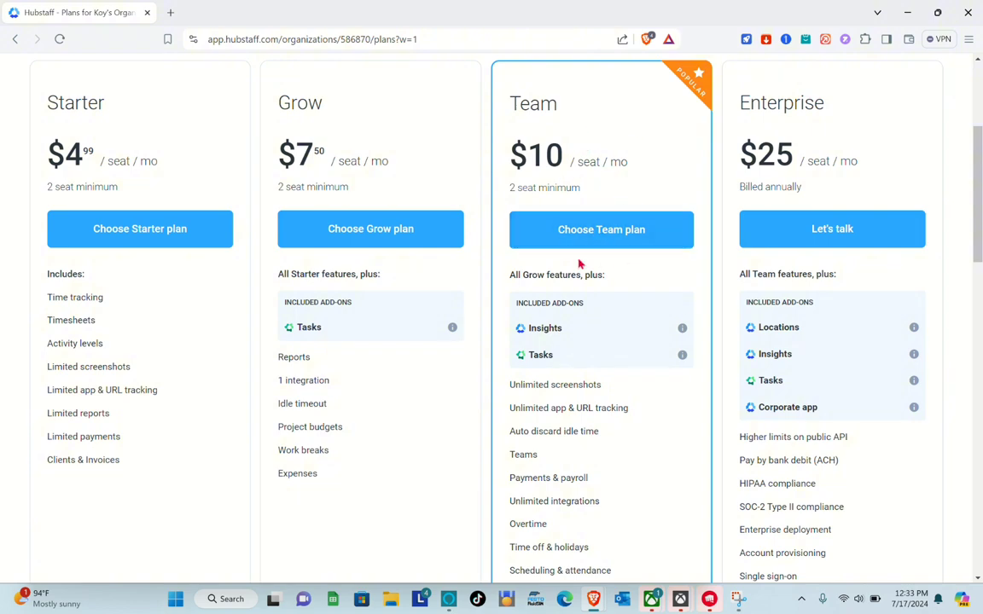
pyautogui.scroll(-4, 557, 315)
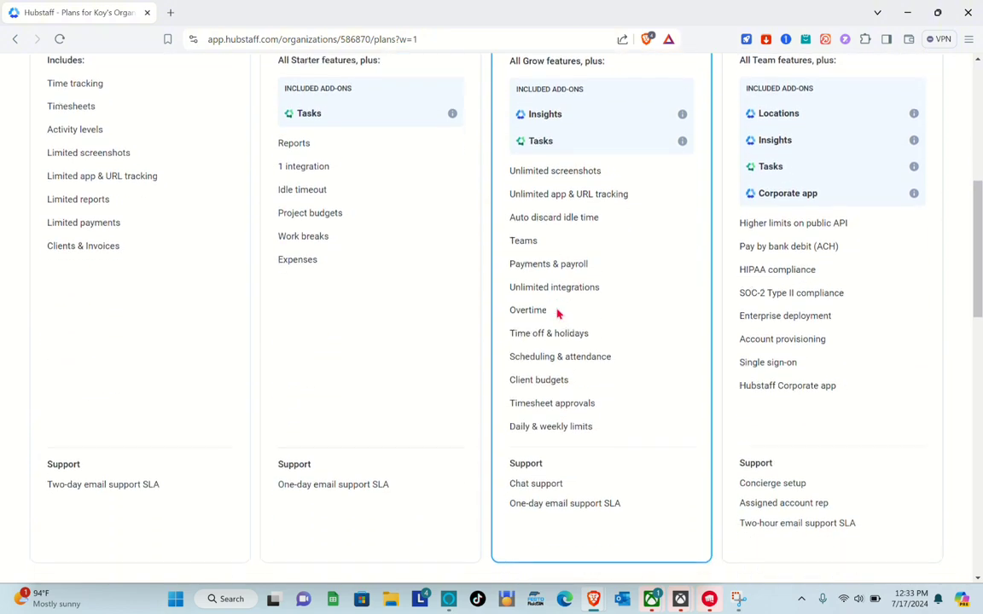
pyautogui.scroll(4, 558, 315)
pyautogui.scroll(-1, 556, 309)
pyautogui.scroll(1, 556, 308)
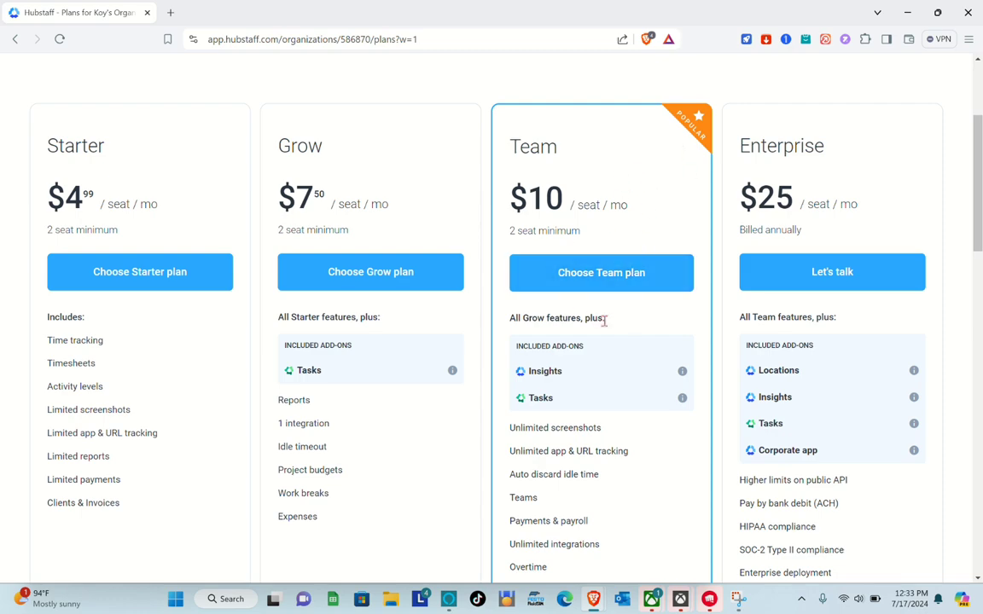
pyautogui.scroll(-5, 846, 173)
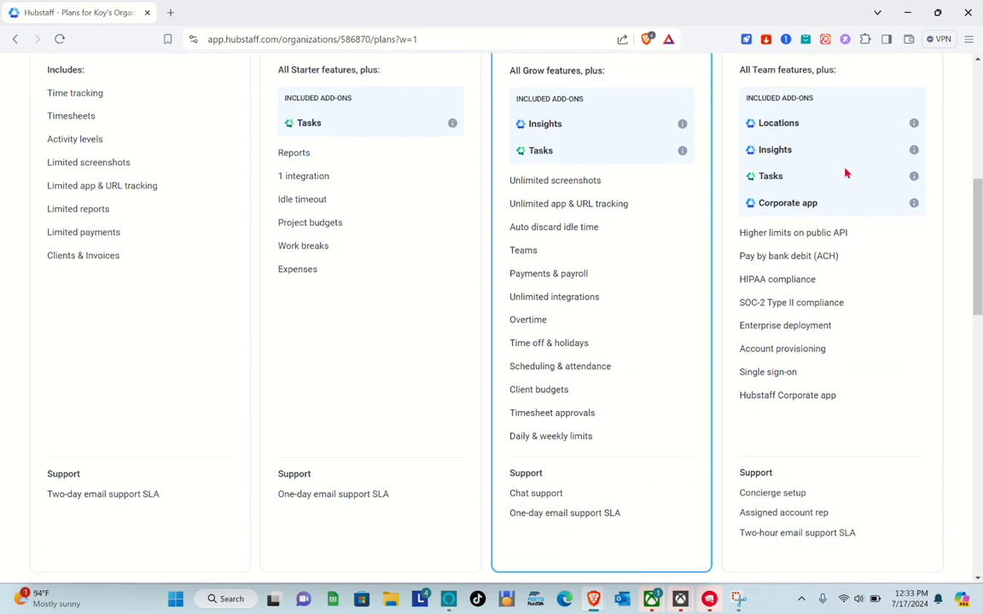
pyautogui.scroll(4, 845, 173)
pyautogui.scroll(1, 845, 174)
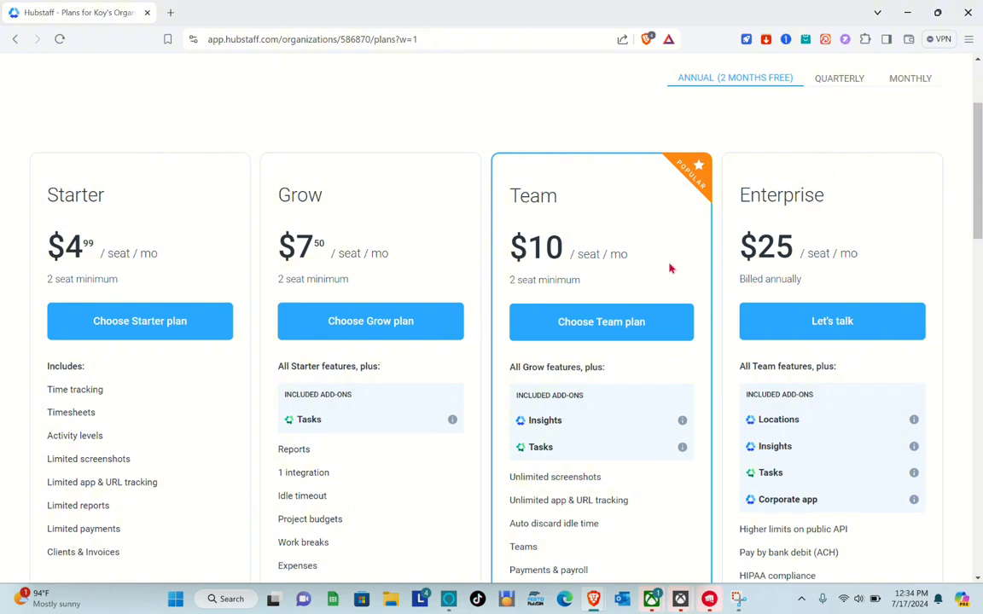
pyautogui.scroll(-8, 231, 324)
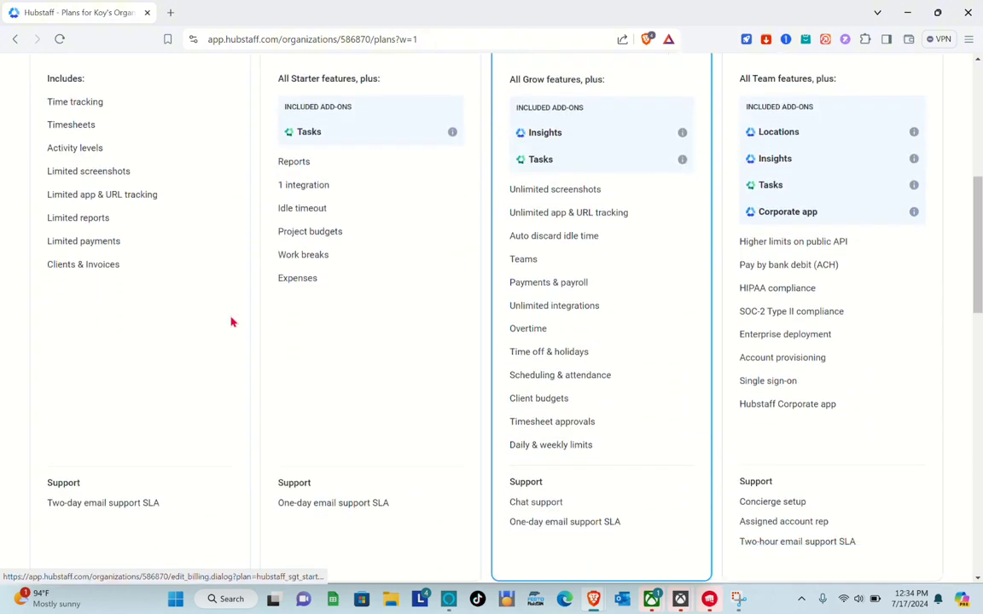
pyautogui.scroll(-4, 230, 321)
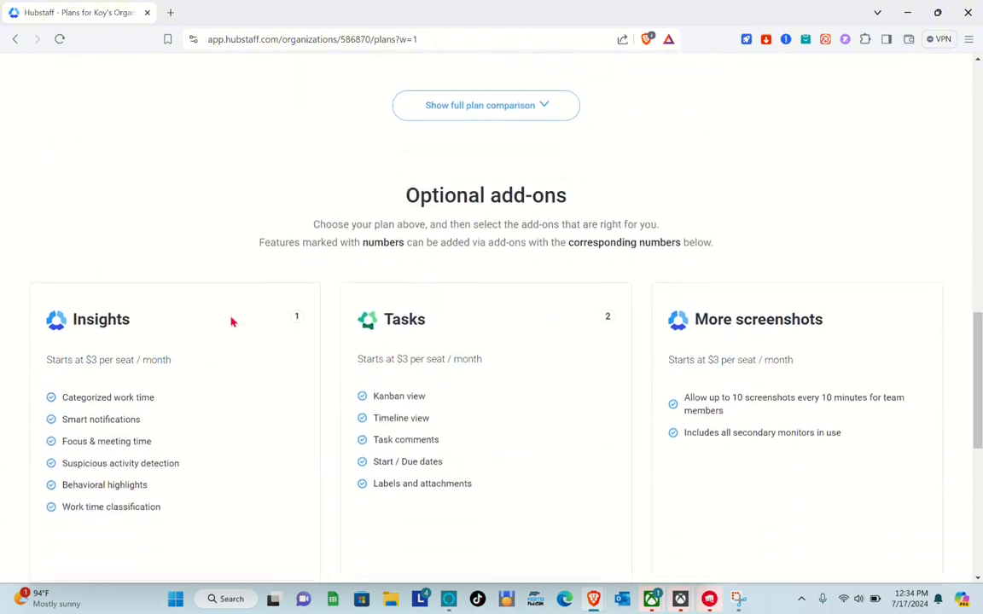
pyautogui.scroll(-2, 231, 321)
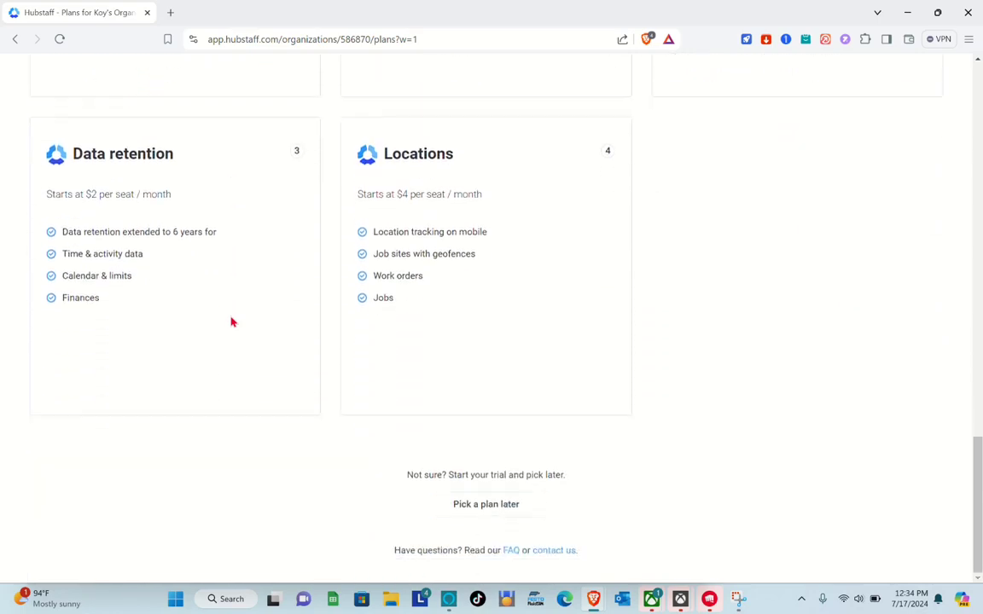
pyautogui.scroll(14, 231, 322)
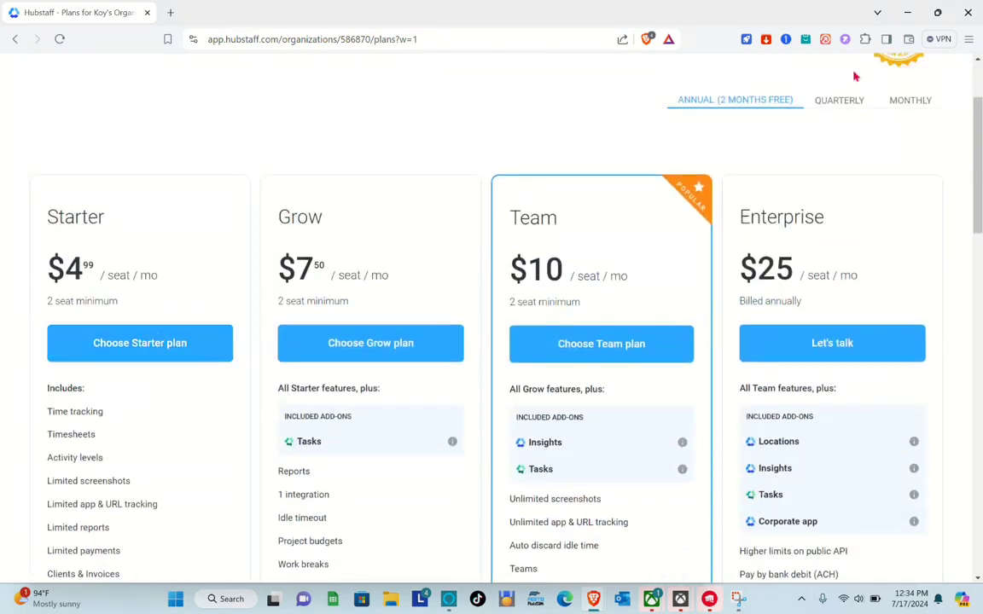
# View the quarterly and monthly plan prices, then return to annual pricing.
pyautogui.click(846, 101)
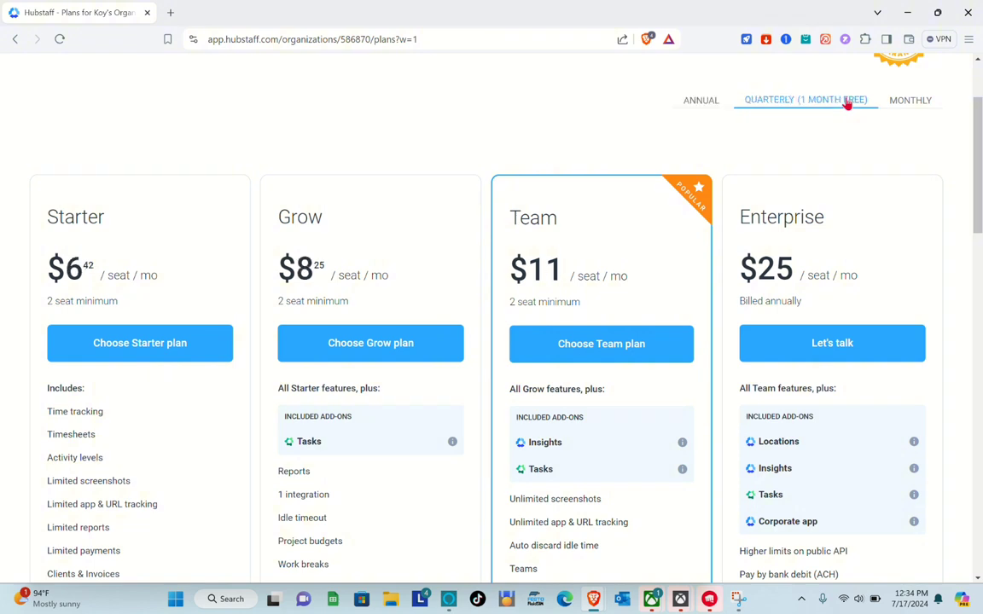
pyautogui.click(904, 102)
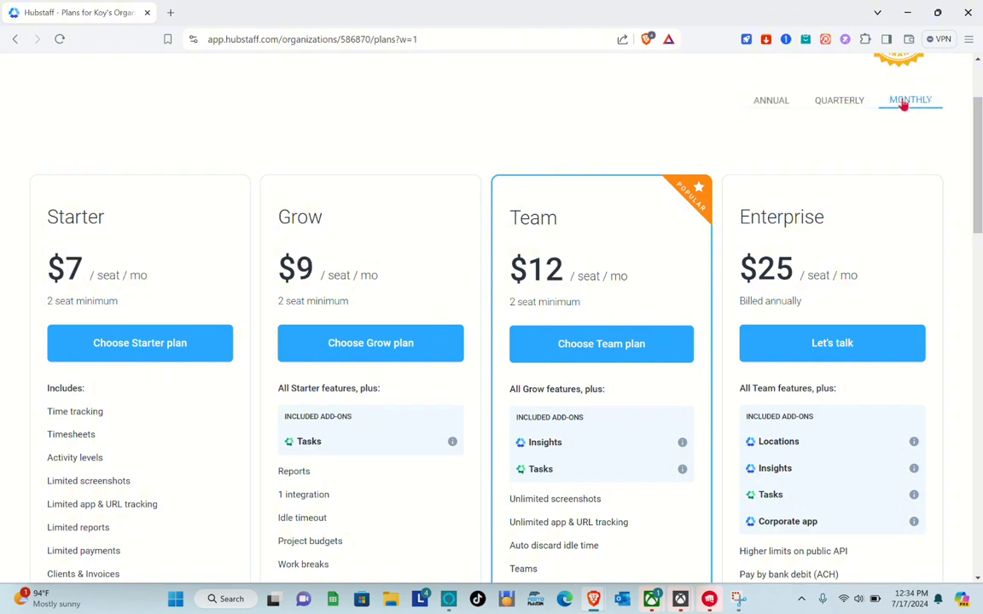
pyautogui.click(776, 104)
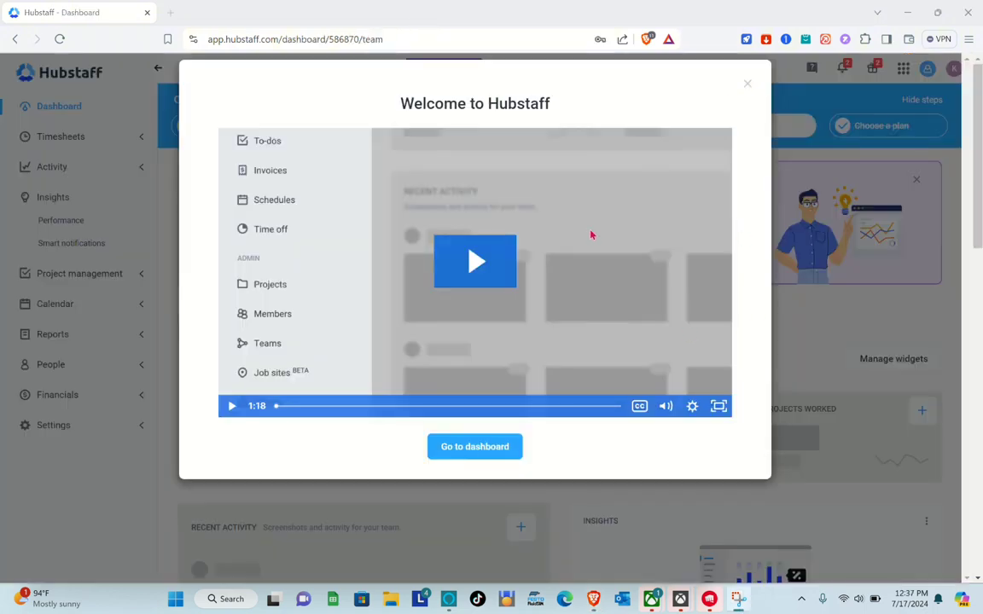
# Dismiss the welcome video, look over the dashboard, and open the Track time step.
pyautogui.click(500, 446)
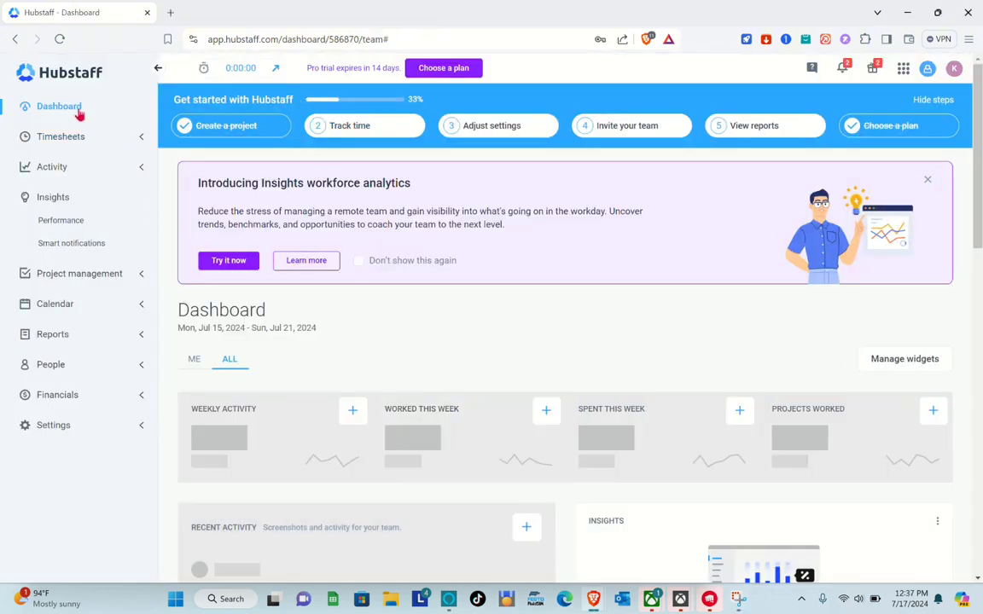
pyautogui.scroll(-1, 322, 357)
pyautogui.scroll(1, 322, 357)
pyautogui.scroll(-2, 354, 380)
pyautogui.scroll(-1, 355, 380)
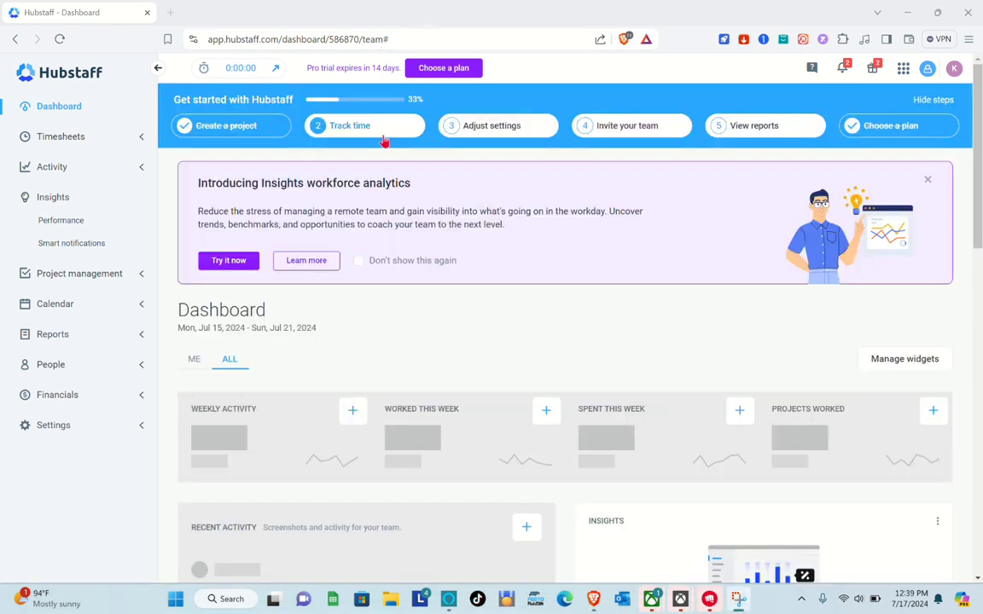
pyautogui.click(367, 134)
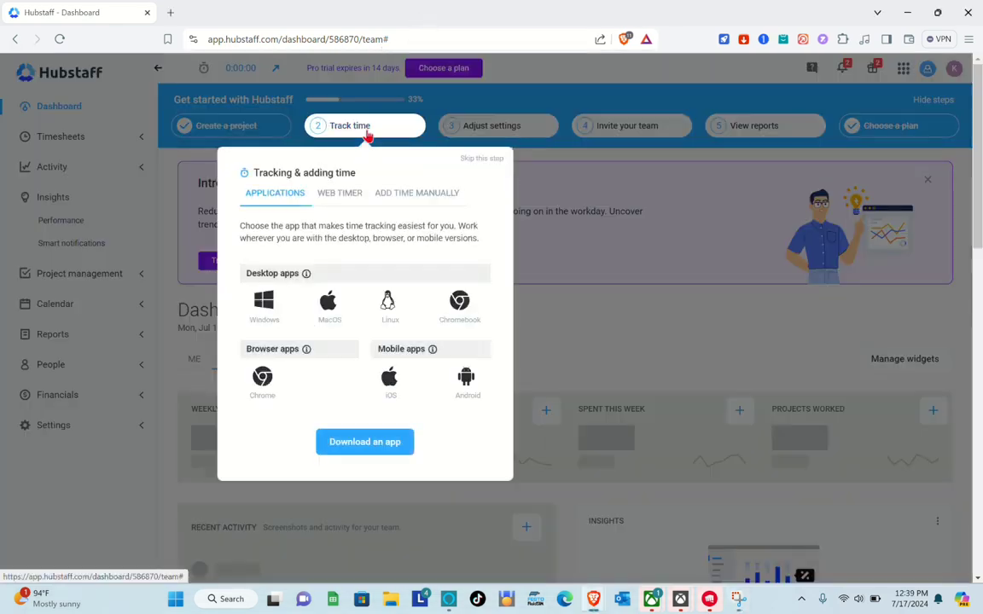
# Download the Hubstaff Windows installer, run it, and get past its welcome page.
pyautogui.click(364, 443)
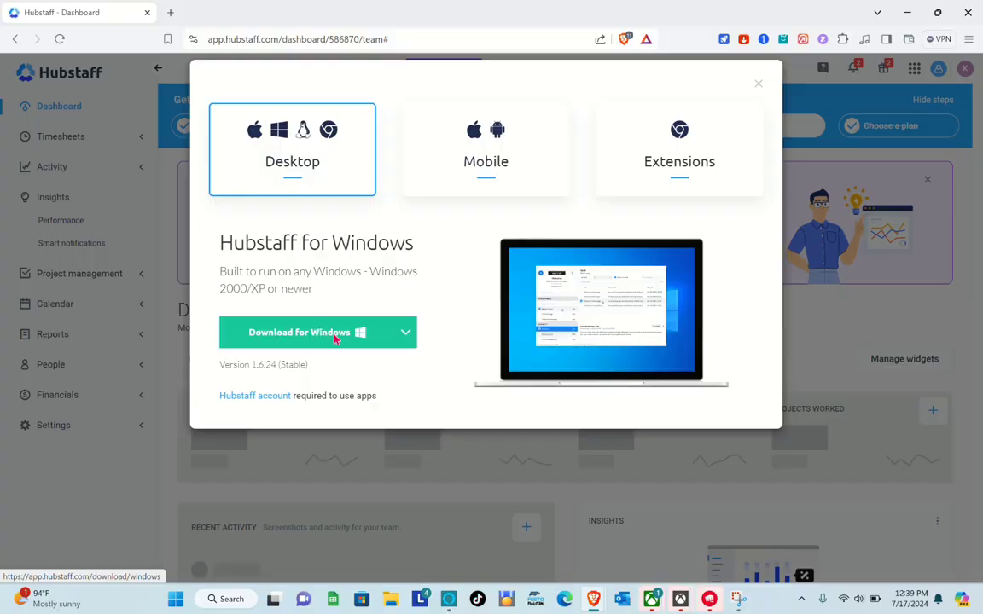
pyautogui.click(334, 334)
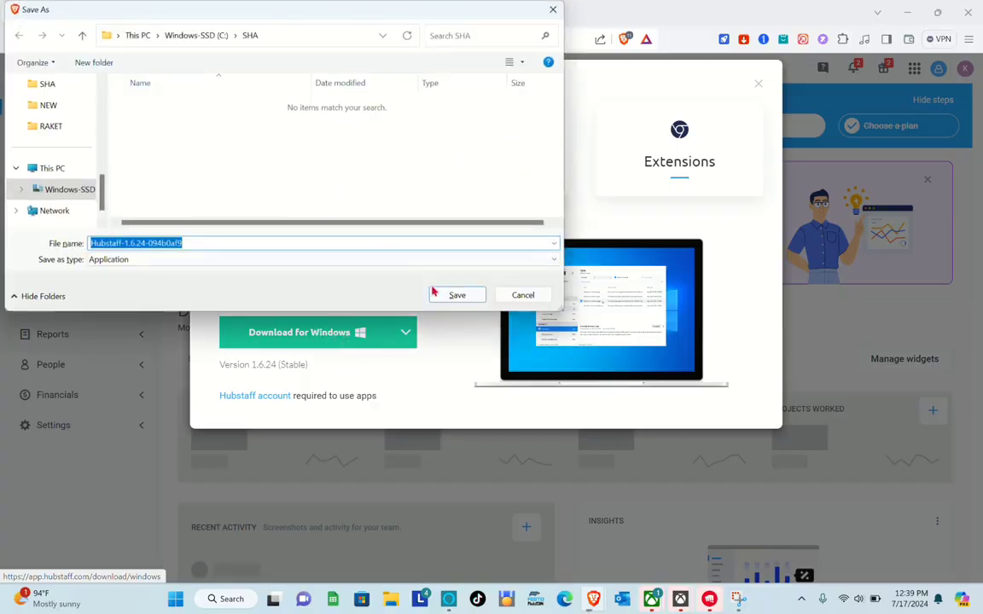
pyautogui.click(449, 294)
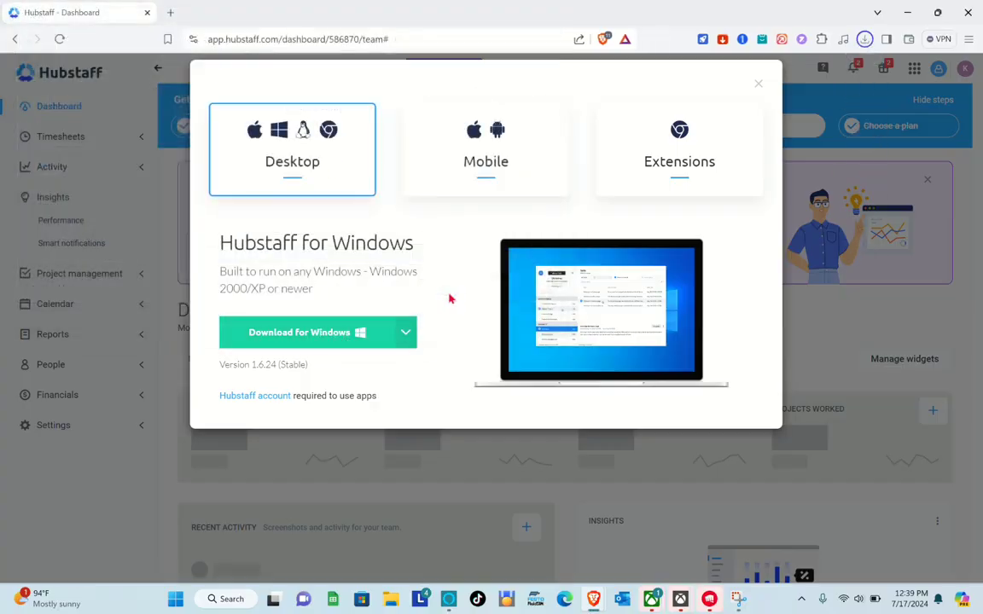
pyautogui.click(865, 40)
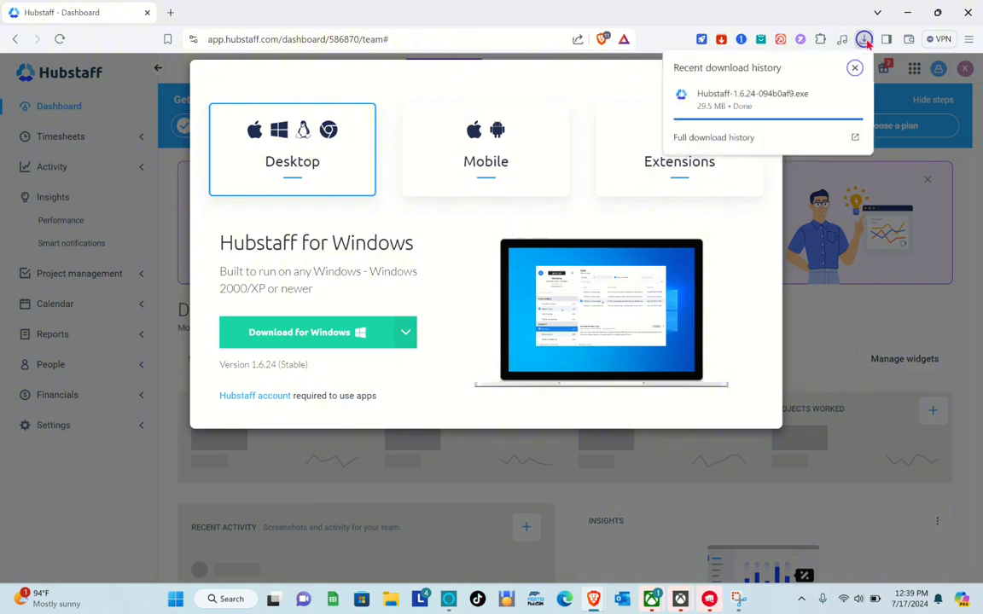
pyautogui.click(781, 104)
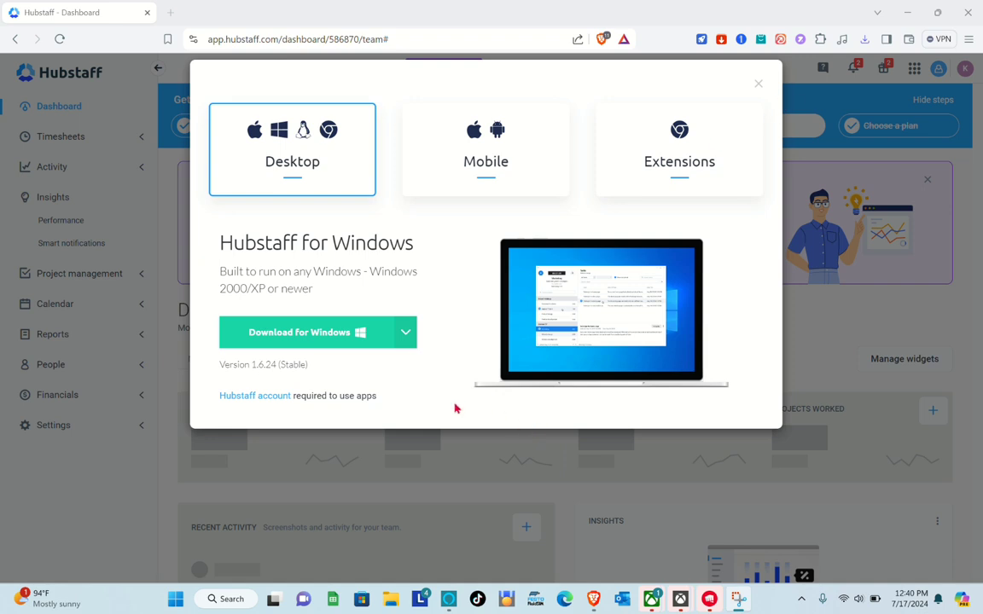
pyautogui.click(574, 409)
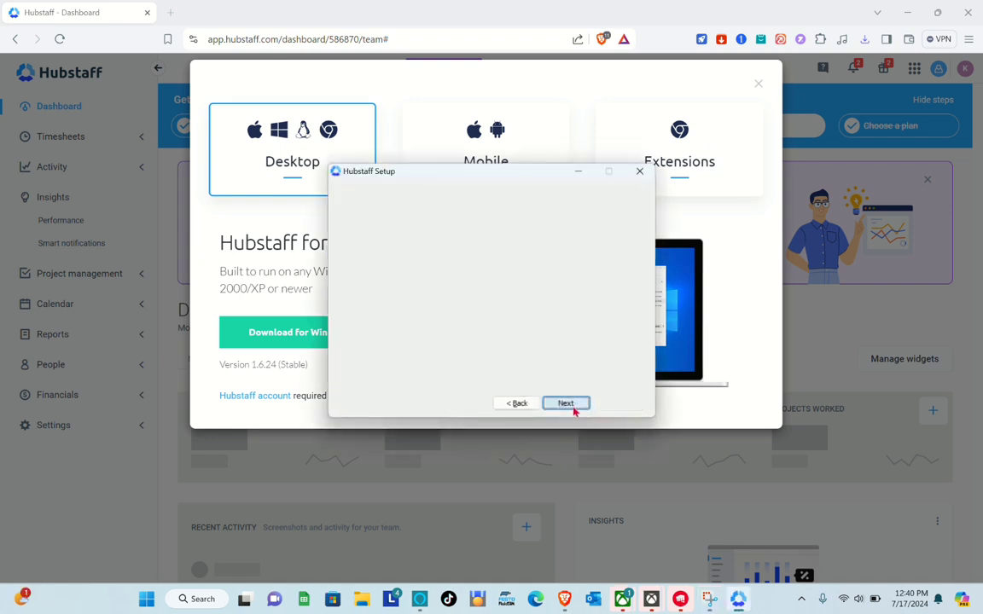
# Install the Hubstaff desktop app and finish setup with Run Hubstaff checked.
pyautogui.click(574, 410)
pyautogui.click(574, 410)
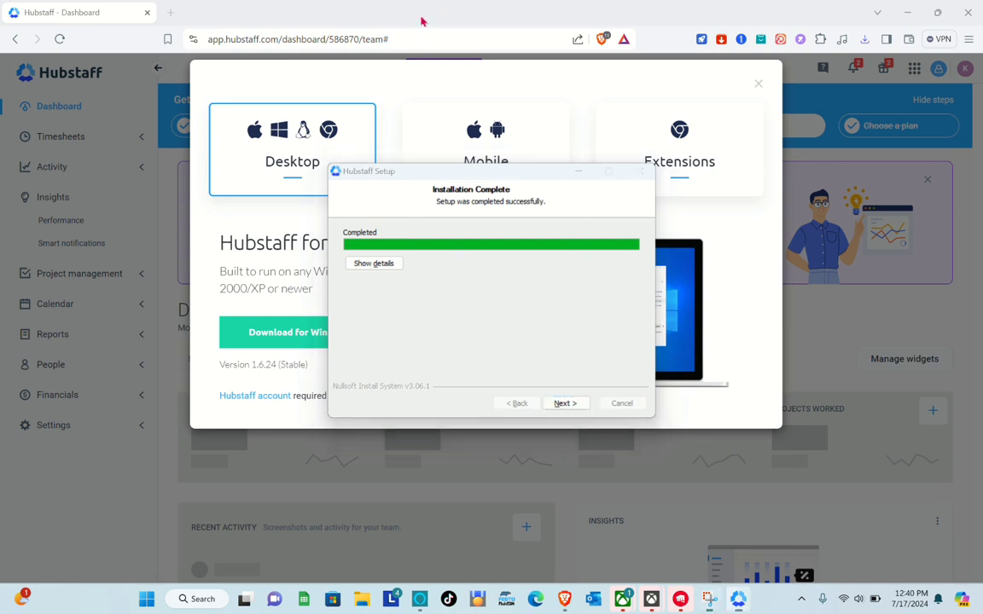
pyautogui.press('Return')
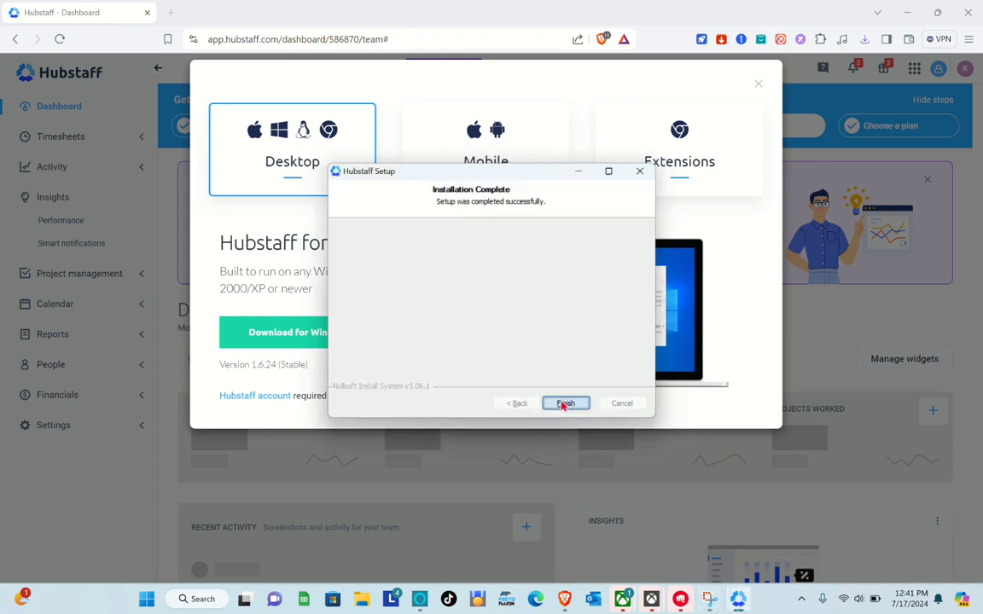
pyautogui.click(565, 403)
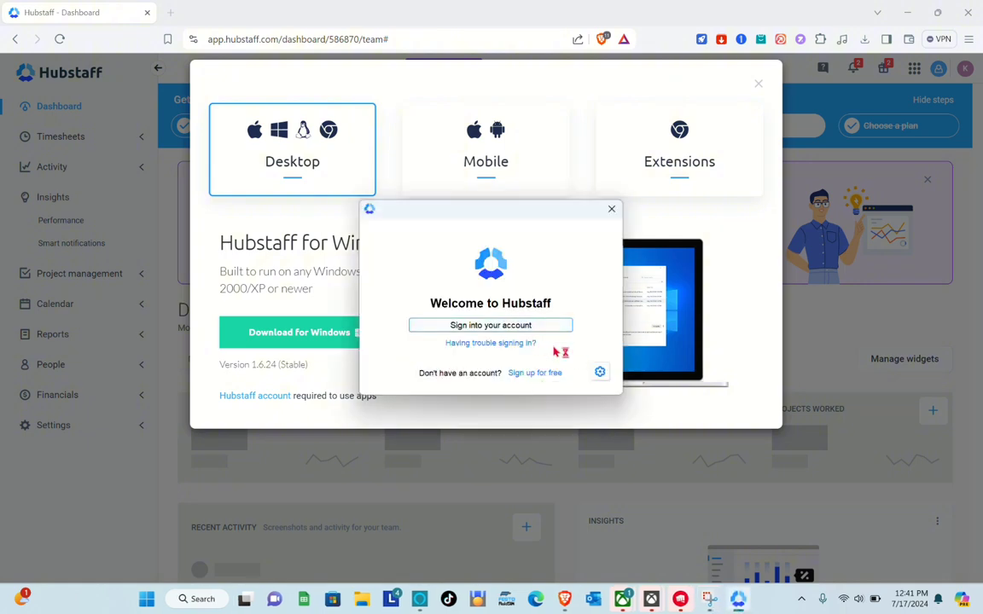
# Sign in to the Hubstaff desktop app and finish the welcome tour to reach the timer.
pyautogui.click(504, 325)
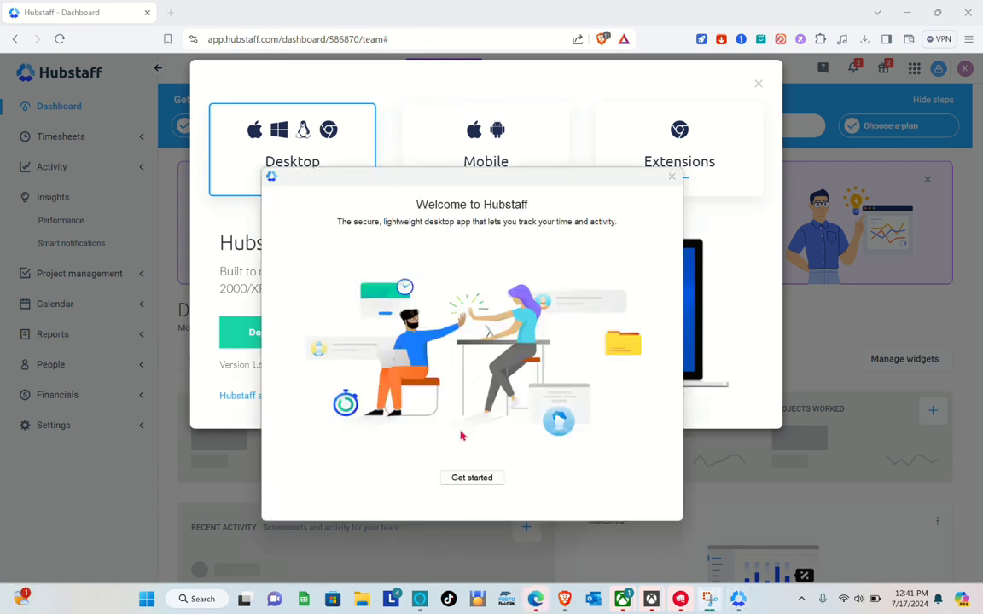
pyautogui.click(469, 479)
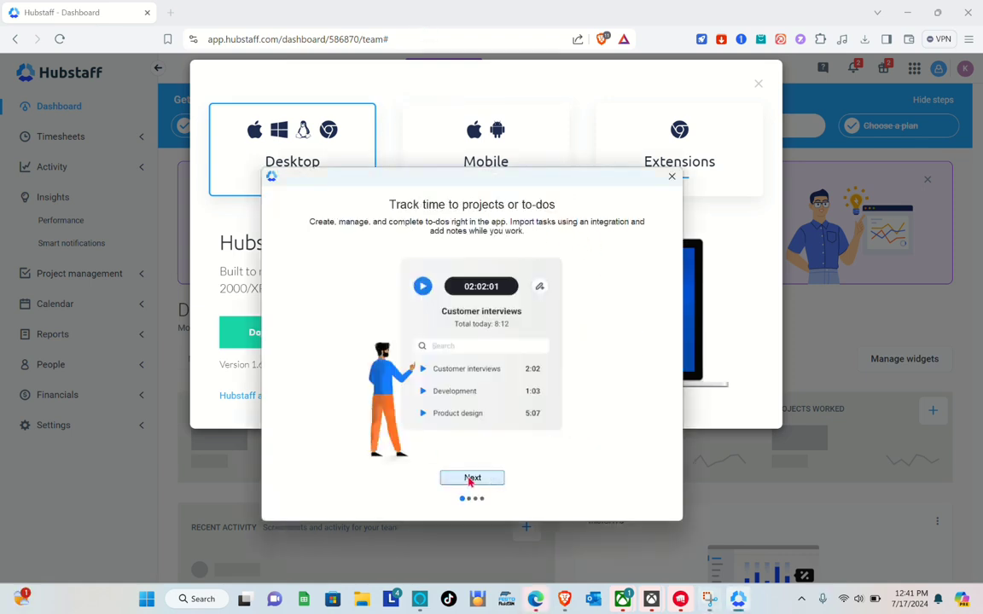
pyautogui.click(473, 483)
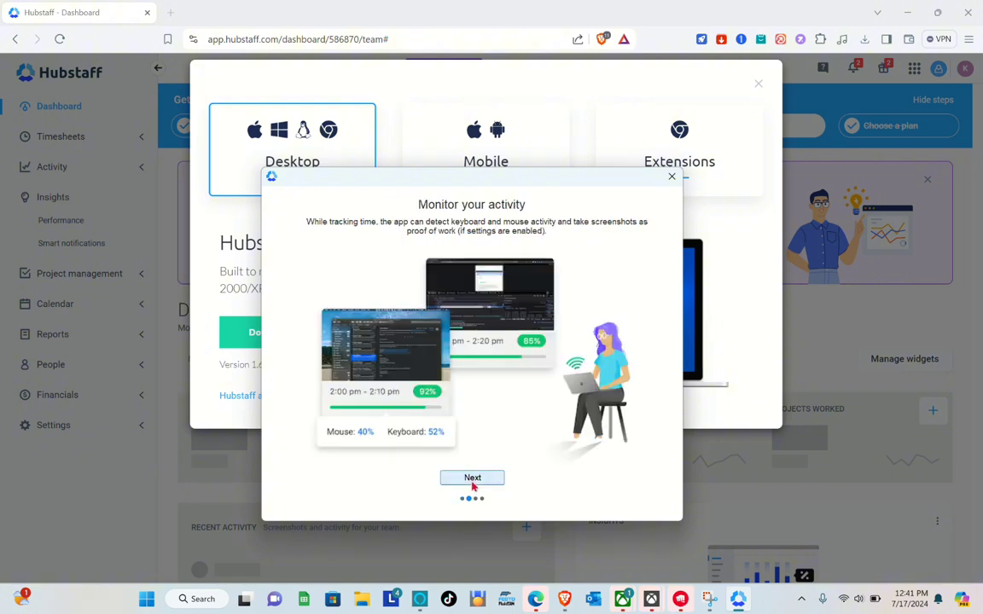
pyautogui.click(472, 483)
pyautogui.click(473, 483)
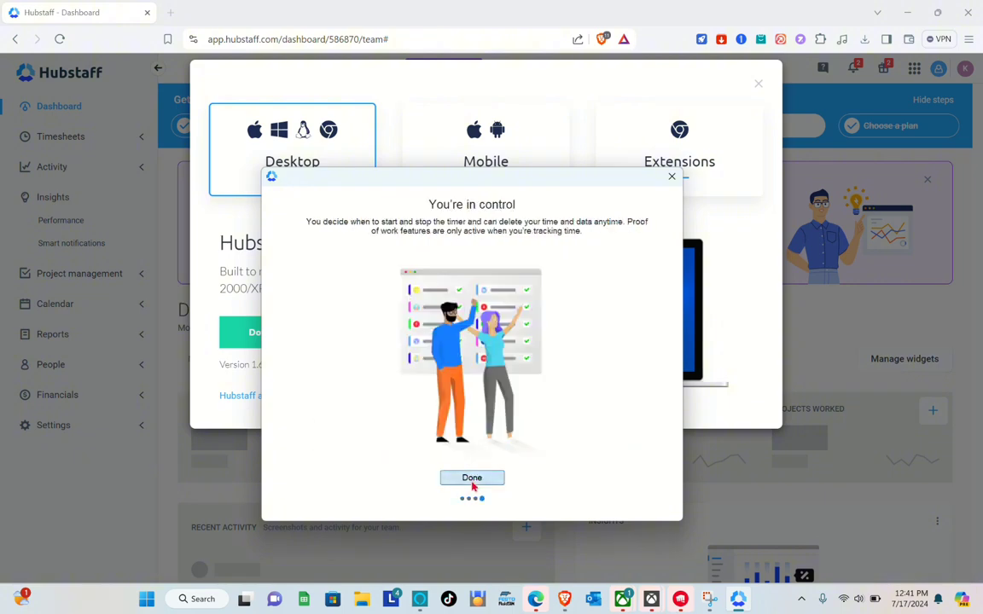
pyautogui.click(472, 478)
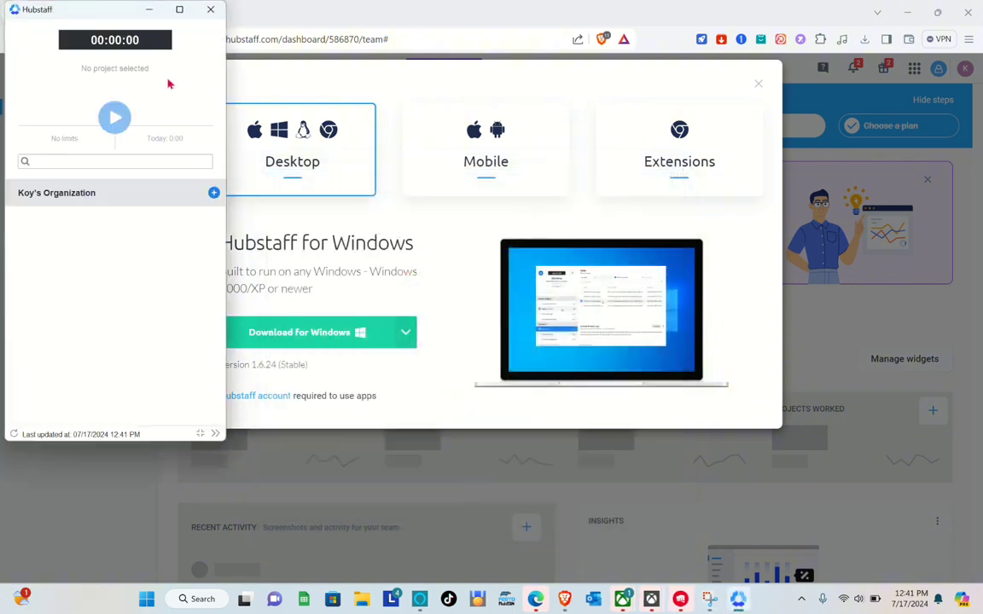
# Move the timer window aside and start a new project on the web Projects page.
pyautogui.moveTo(103, 18); pyautogui.dragTo(135, 74)
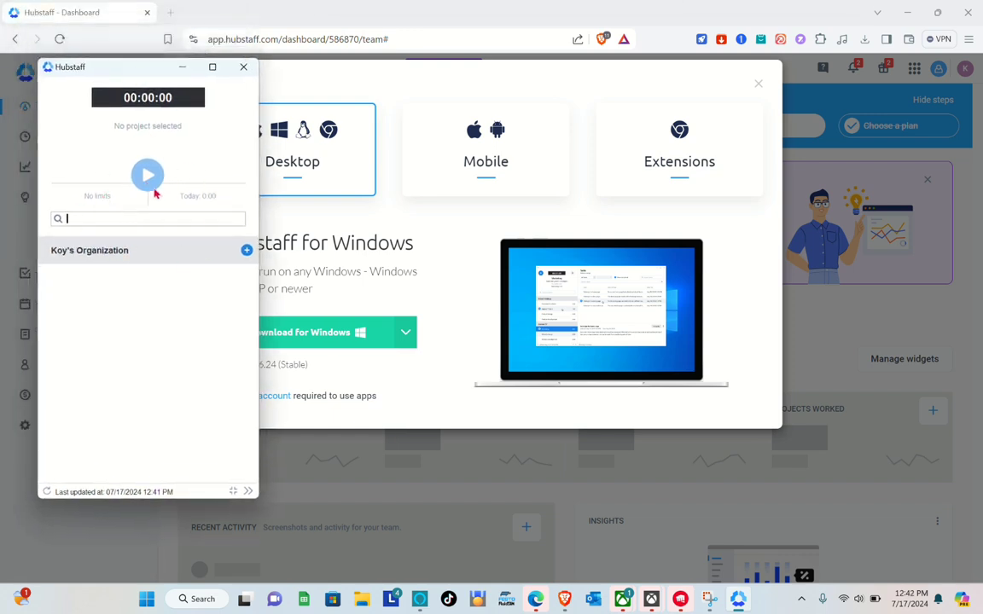
pyautogui.click(422, 27)
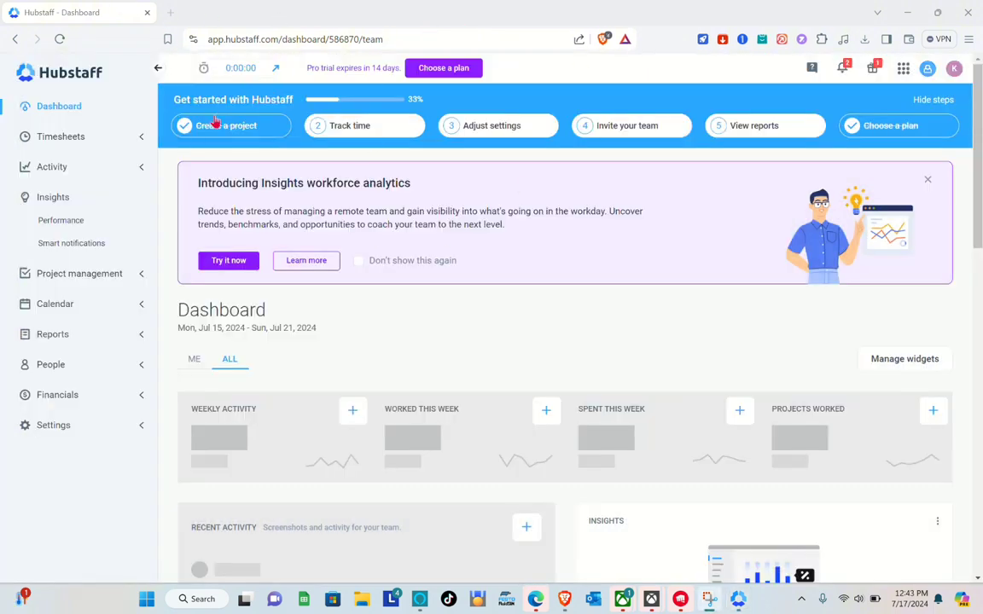
pyautogui.click(229, 127)
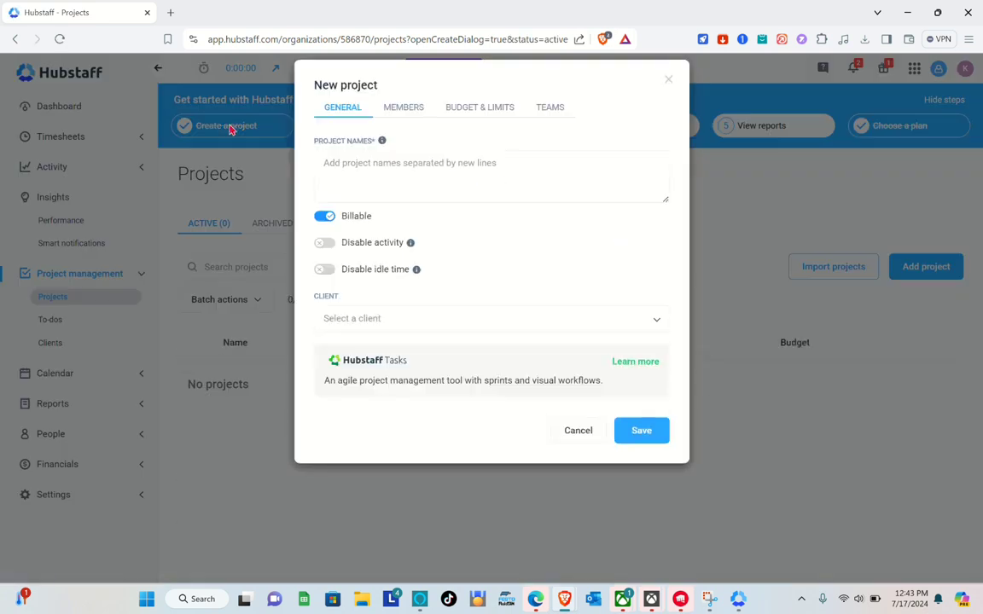
# Name the new project 'VIDEO TUTORIAL' and save it.
pyautogui.click(405, 174)
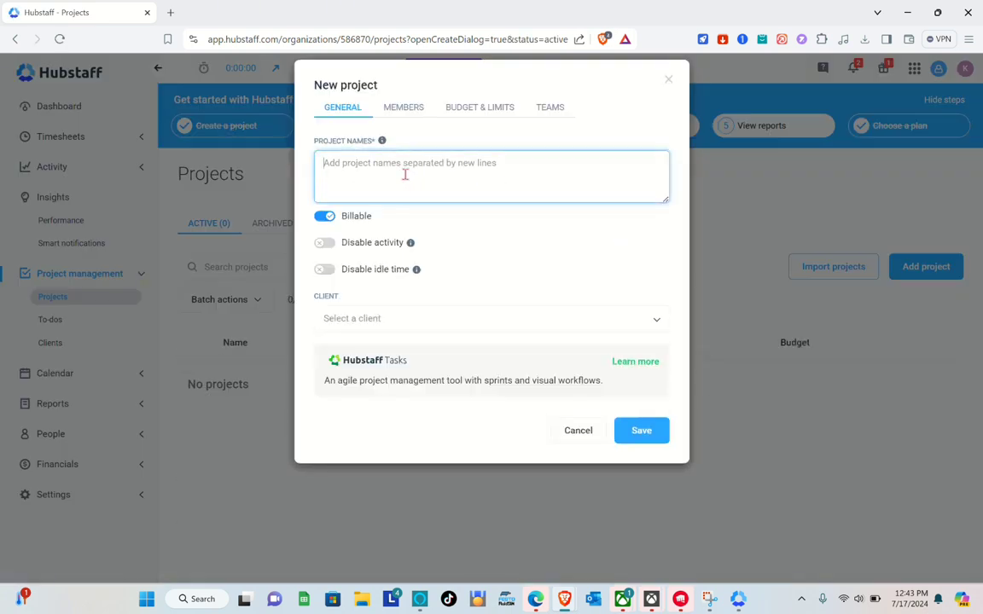
pyautogui.write('VIDEO')
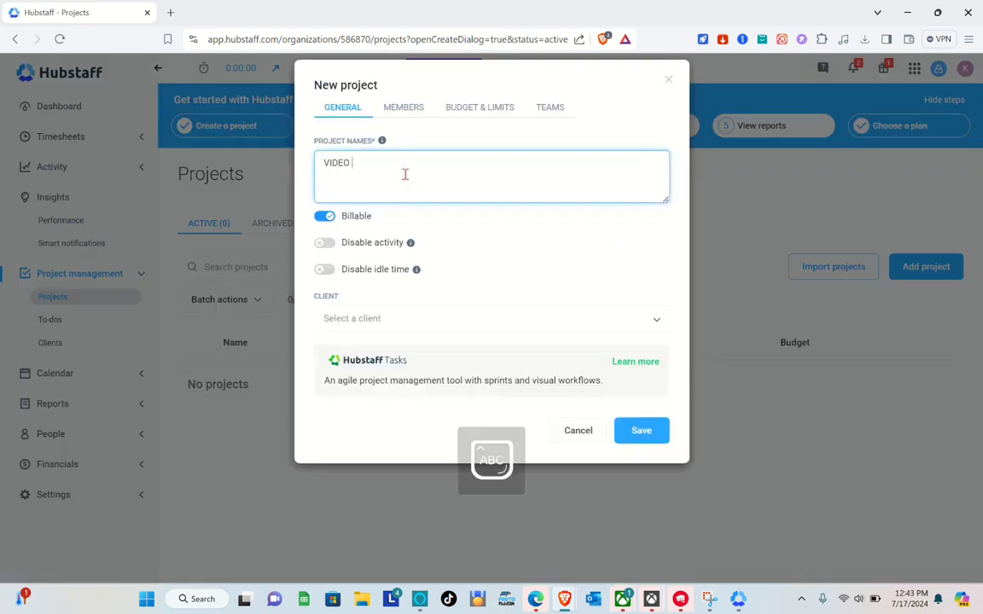
pyautogui.write(' TUTORIAL')
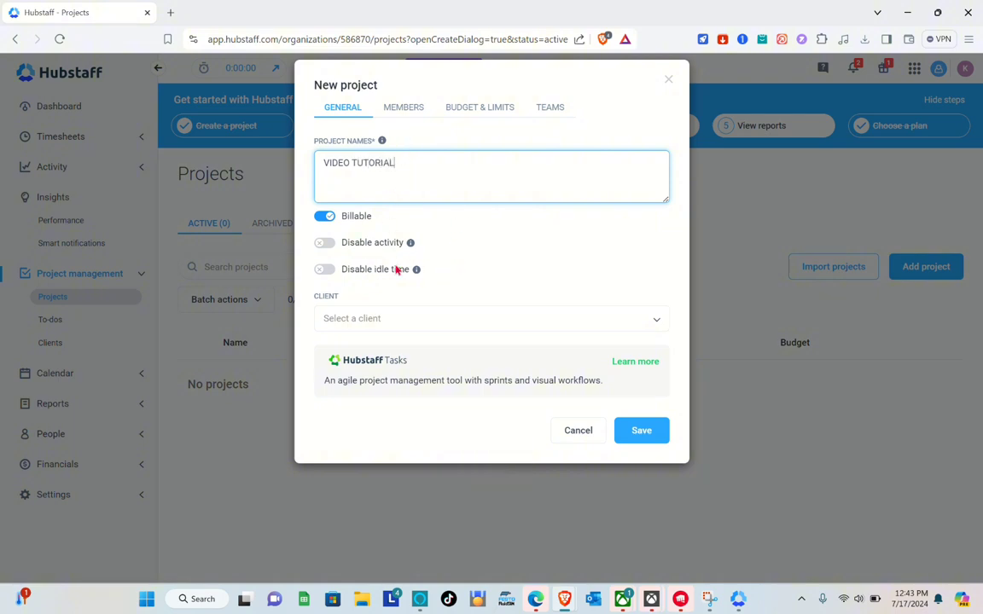
pyautogui.click(633, 433)
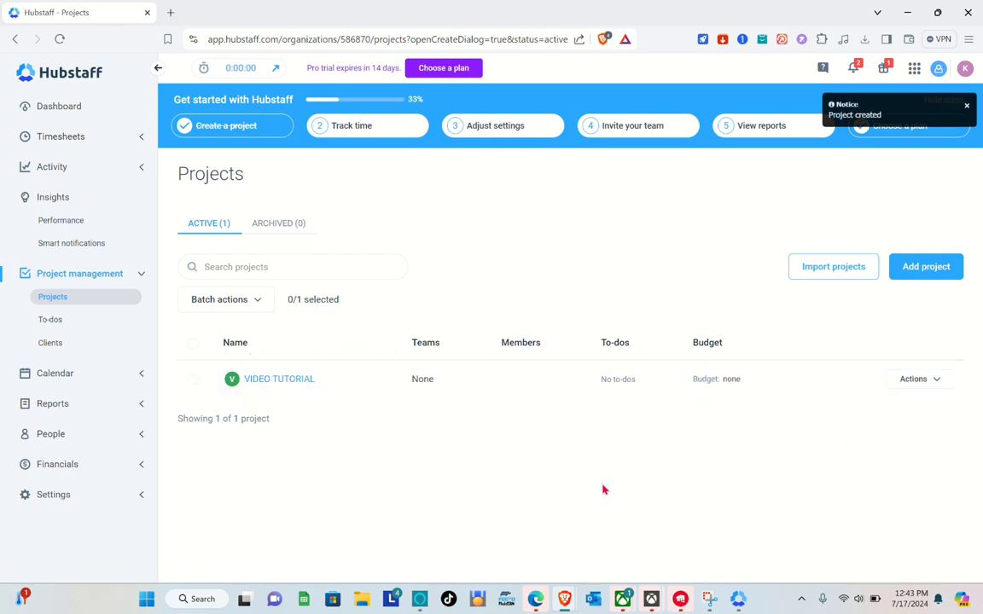
# Start the desktop timer on the VIDEO project, allowing data collection.
pyautogui.click(739, 599)
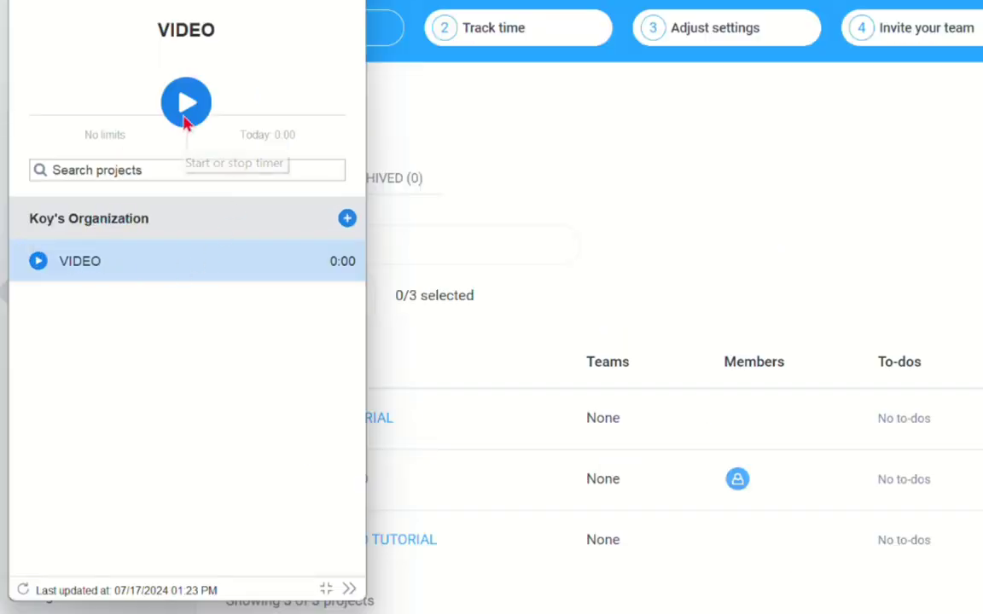
pyautogui.click(186, 120)
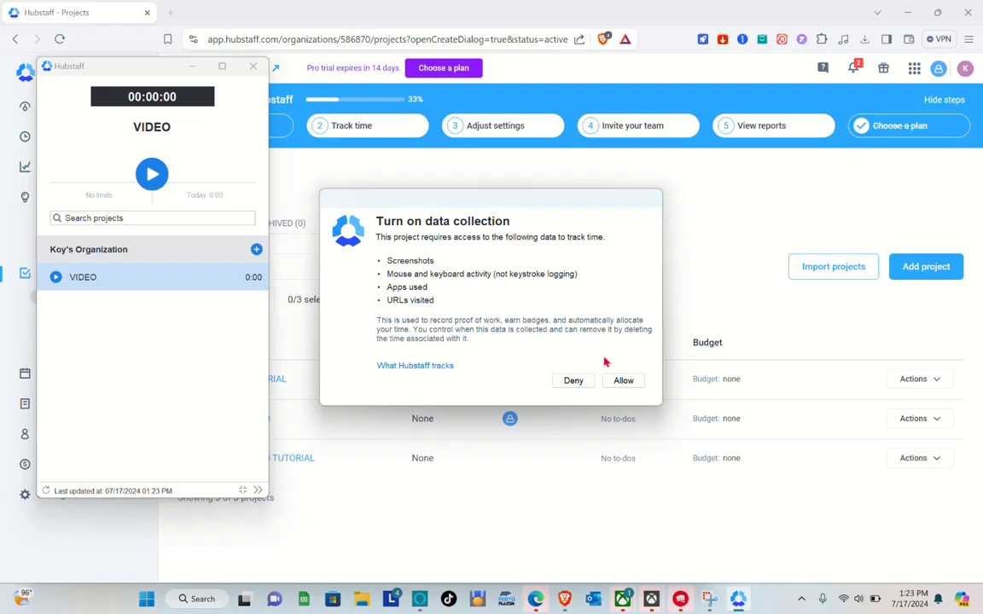
pyautogui.click(911, 419)
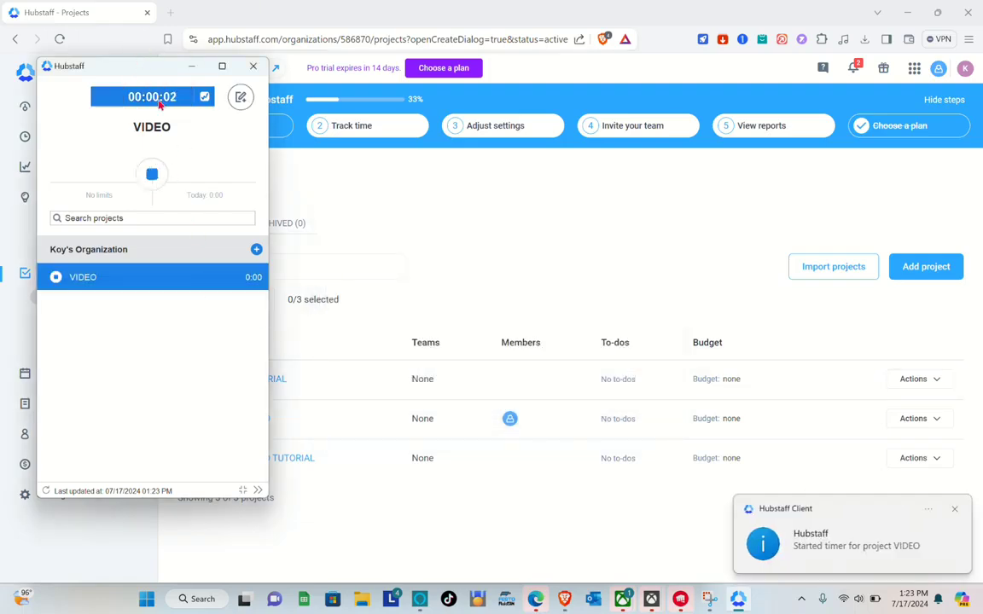
# Minimize the timer and list the active projects TUTORIAL, VIDEO and VIDEO TUTORIAL.
pyautogui.click(193, 68)
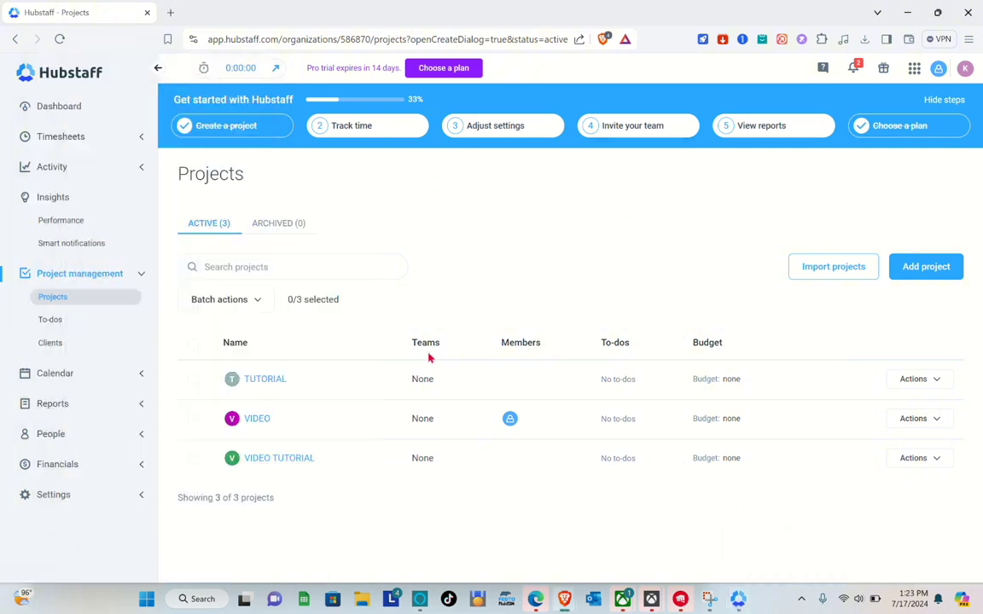
pyautogui.click(57, 108)
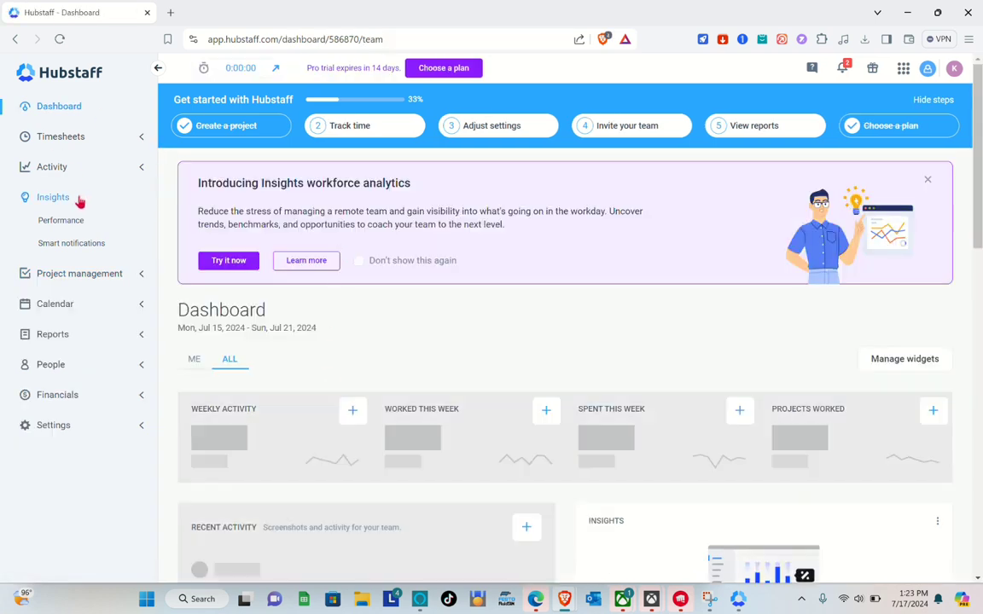
pyautogui.click(93, 281)
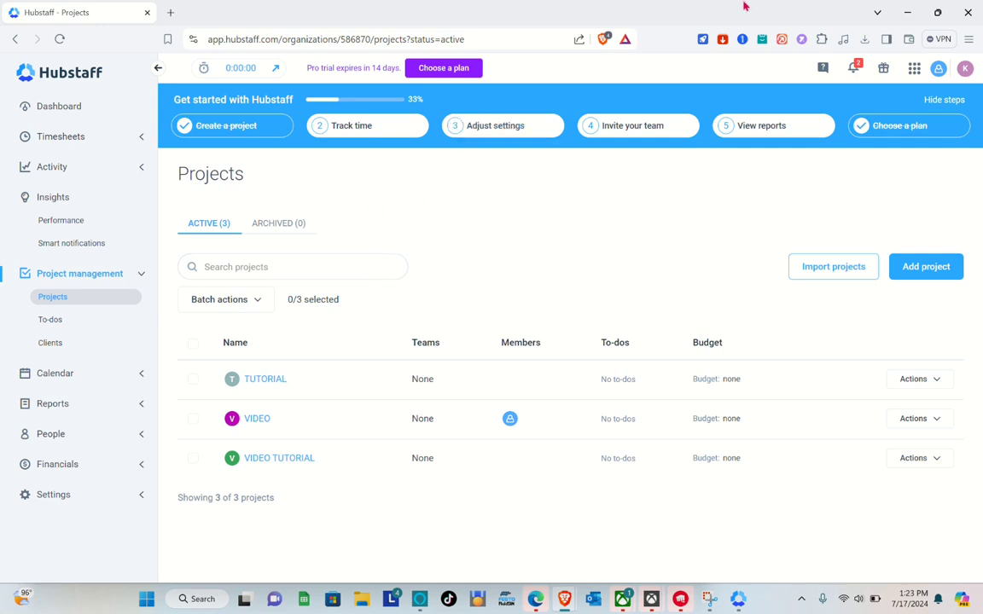
pyautogui.click(343, 128)
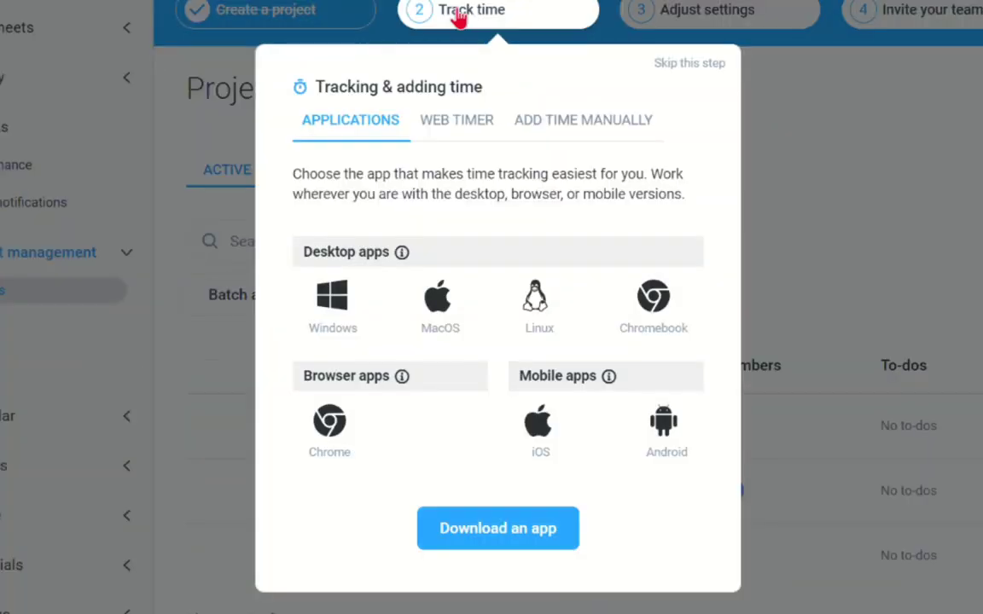
pyautogui.click(439, 134)
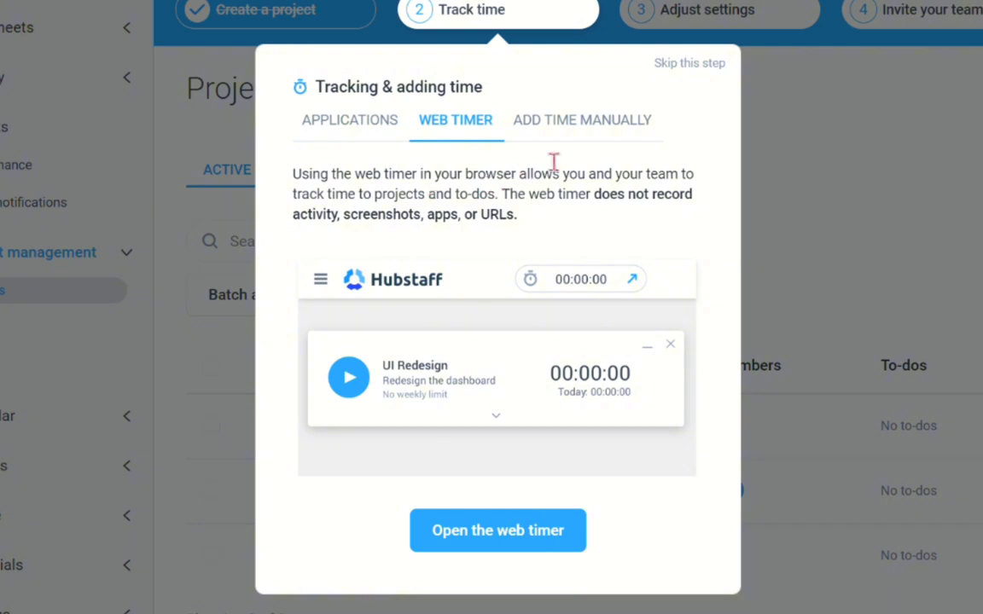
pyautogui.click(577, 142)
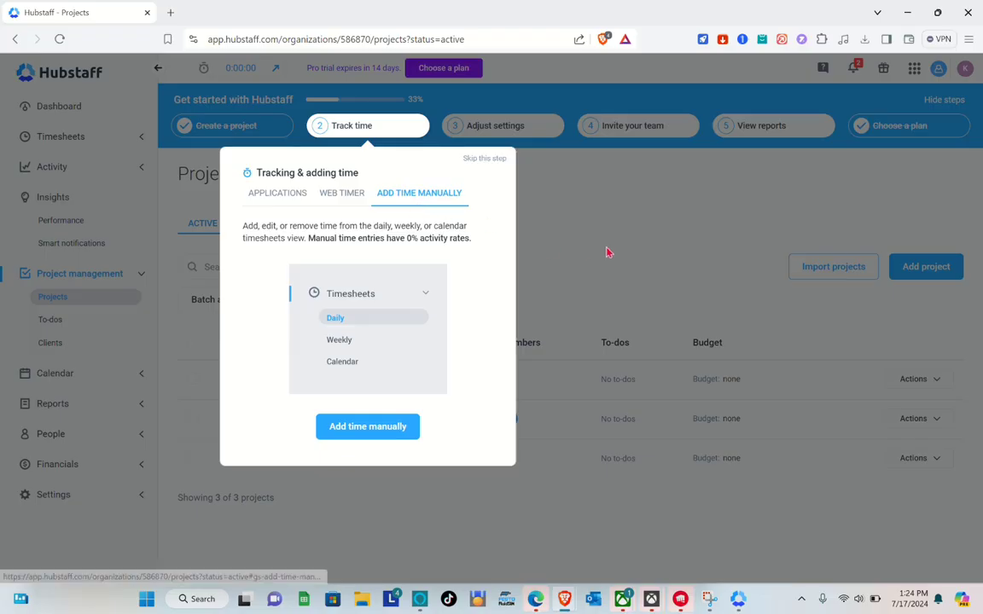
pyautogui.click(891, 218)
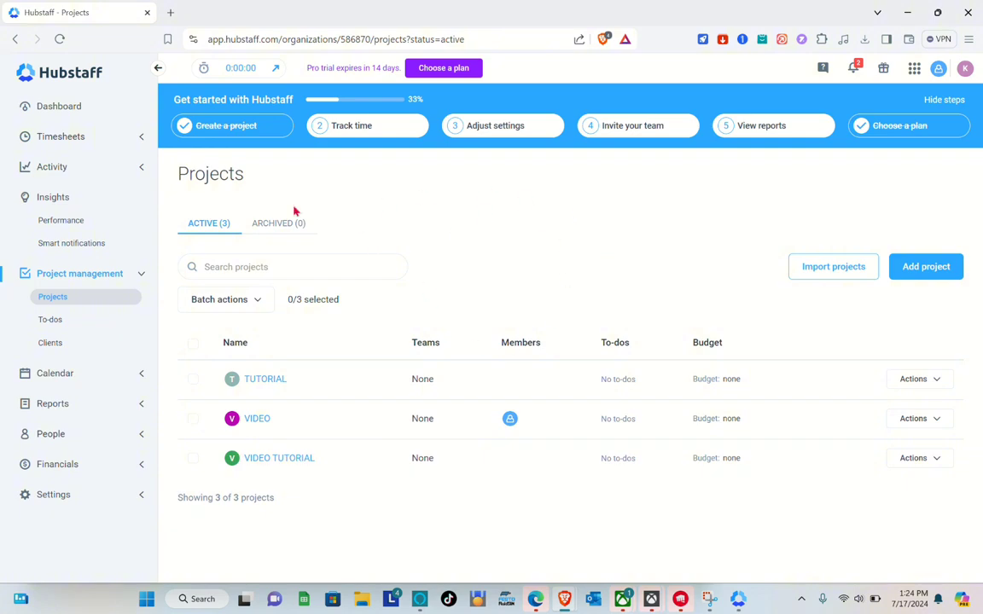
# Look over the web Dashboard while the VIDEO timer keeps running.
pyautogui.click(739, 600)
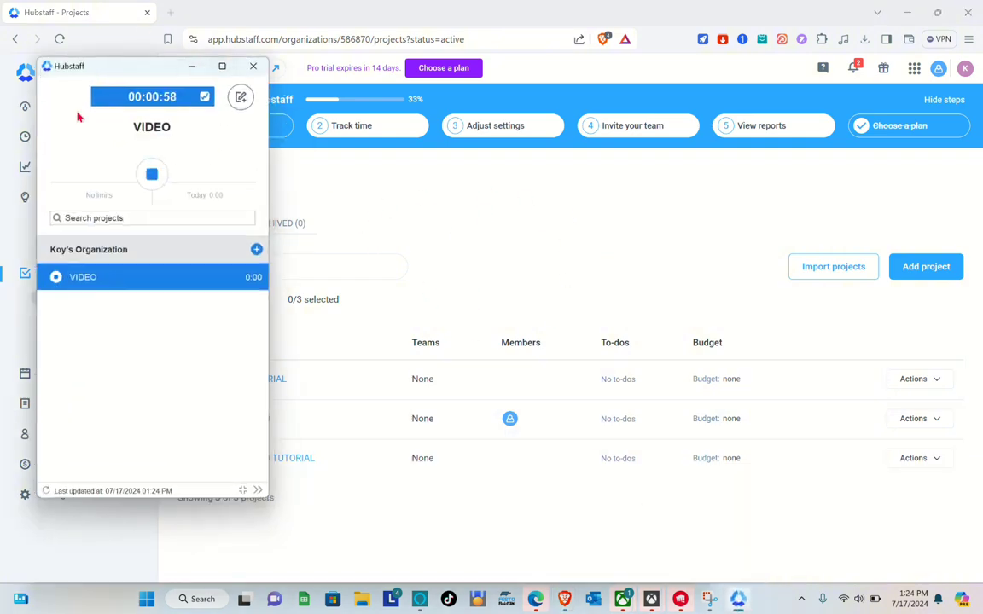
pyautogui.click(196, 72)
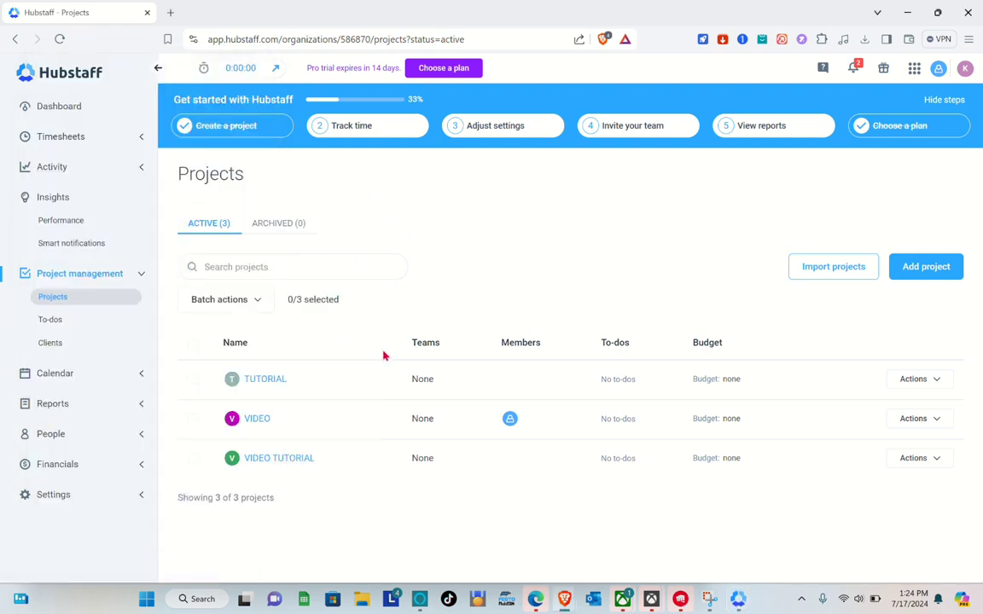
pyautogui.click(89, 107)
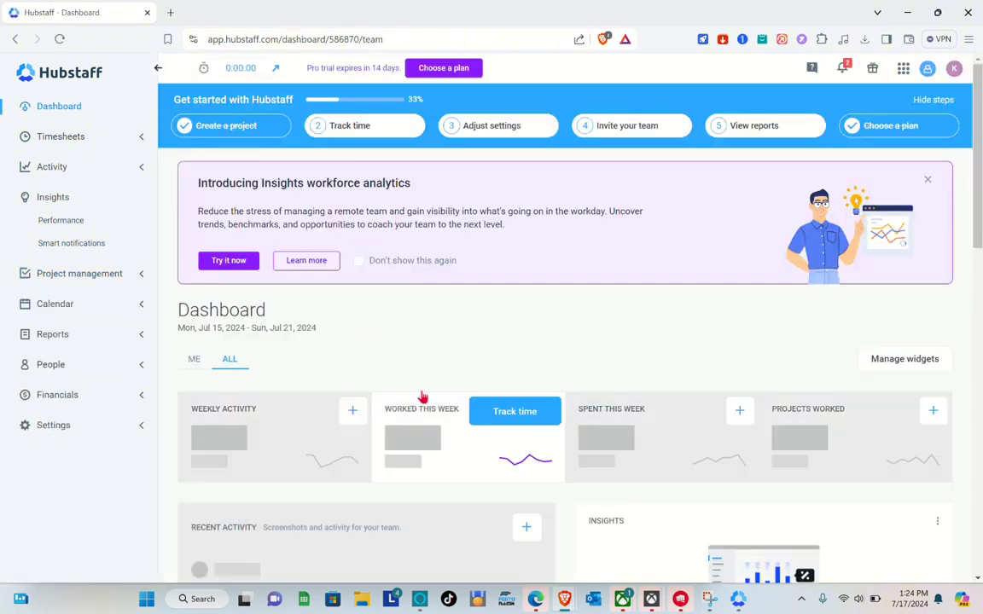
pyautogui.scroll(-2, 366, 489)
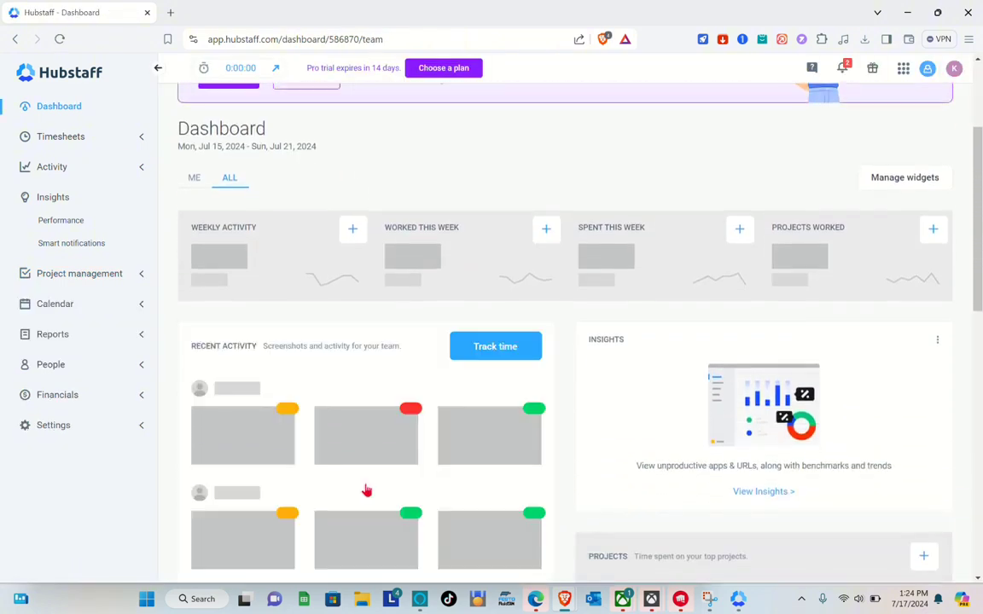
pyautogui.scroll(-2, 366, 490)
pyautogui.scroll(4, 366, 489)
pyautogui.scroll(-10, 367, 490)
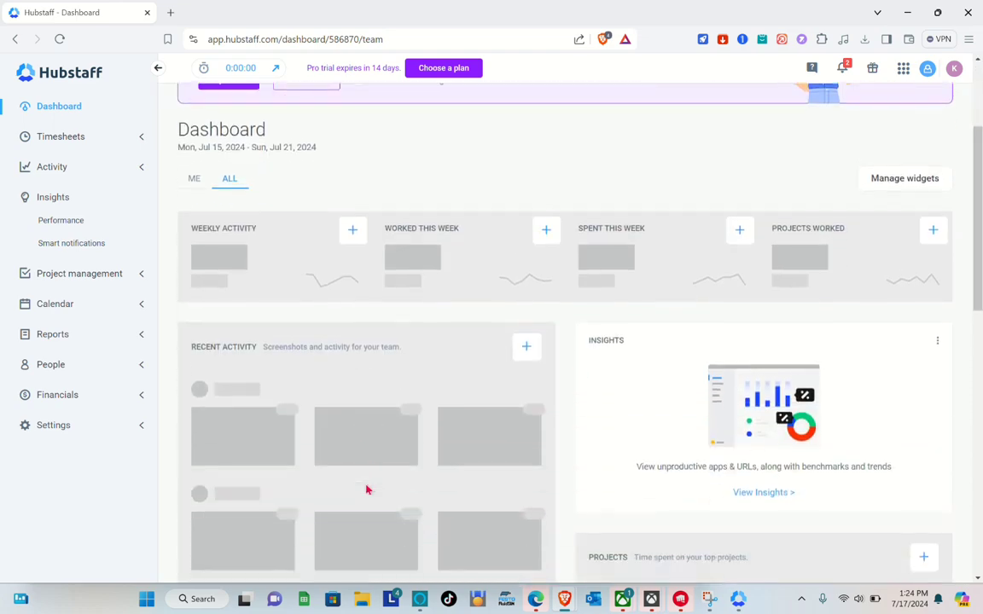
pyautogui.scroll(10, 367, 490)
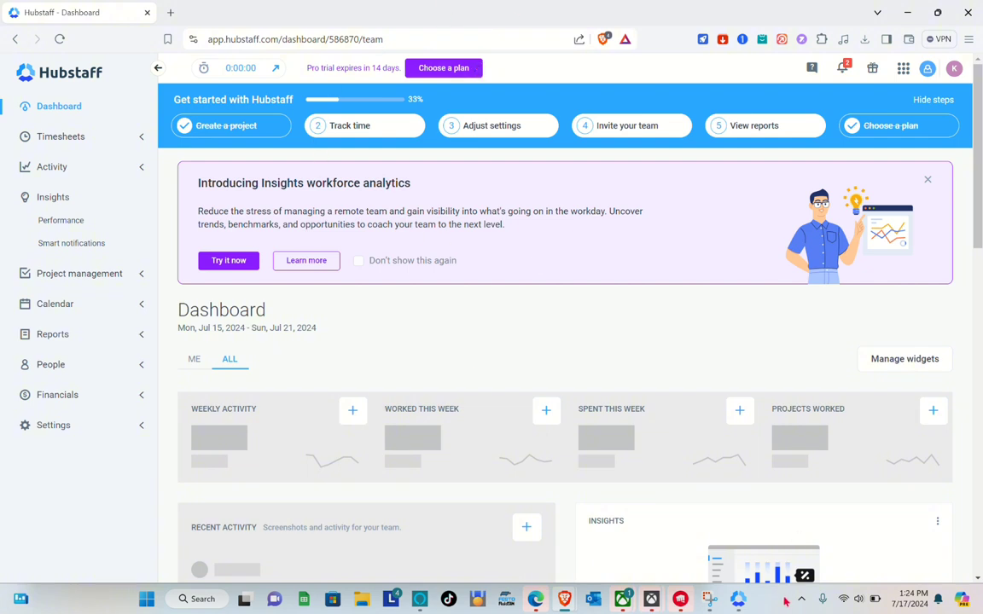
# Stop the VIDEO project's timer at 00:01:22 and reload the dashboard.
pyautogui.click(738, 599)
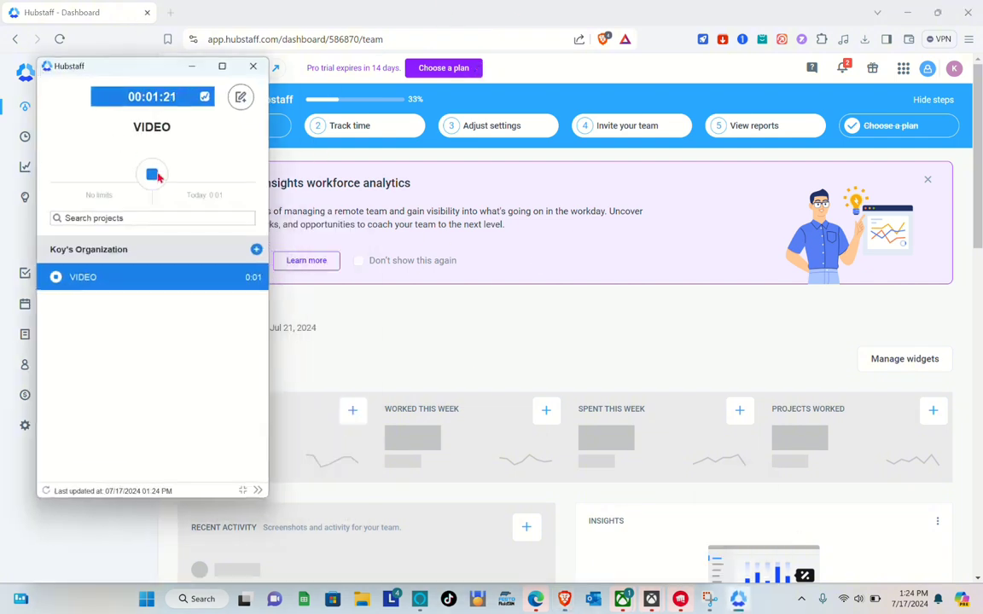
pyautogui.click(153, 175)
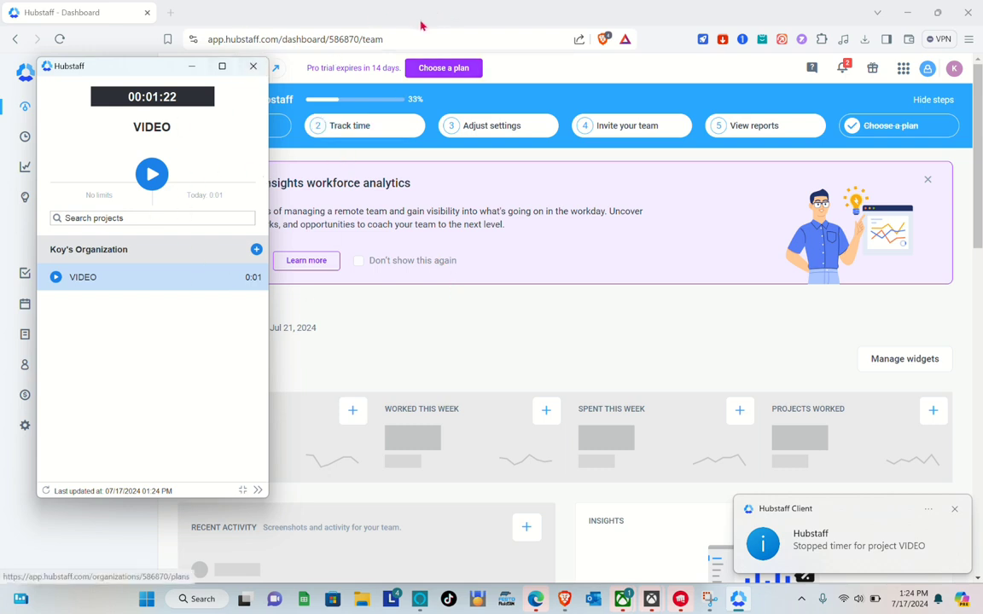
pyautogui.click(422, 25)
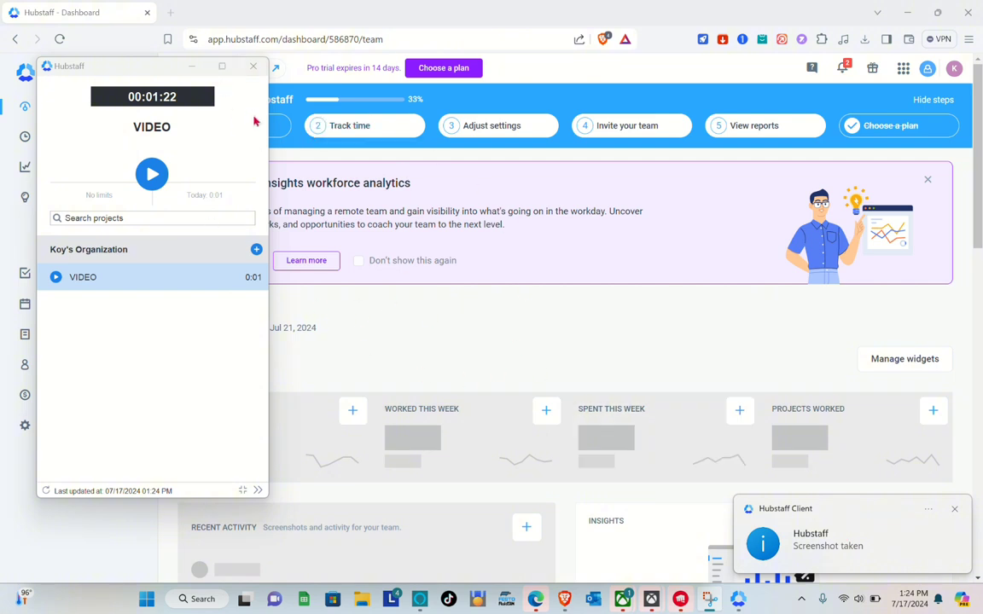
pyautogui.click(193, 66)
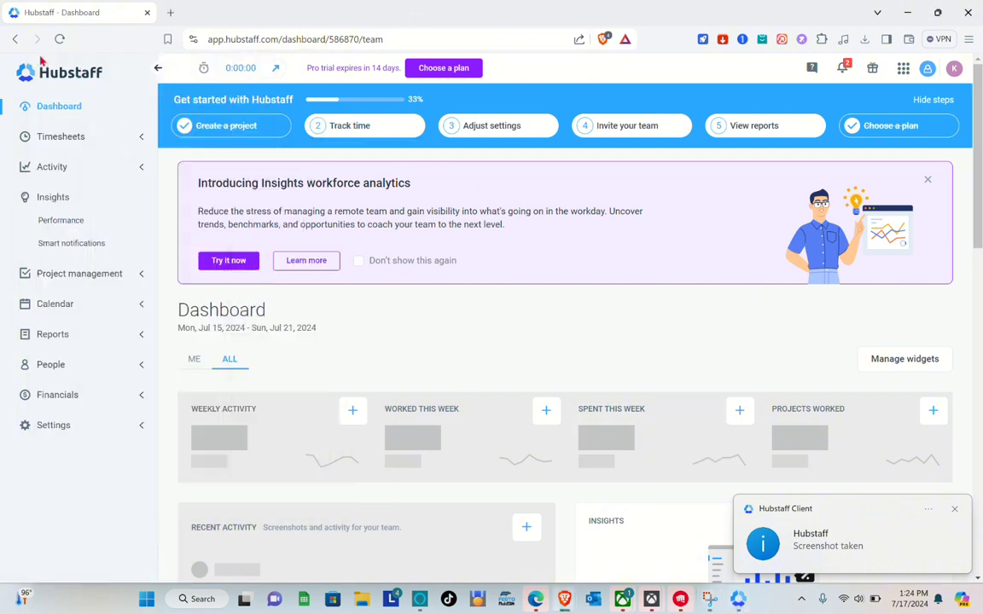
pyautogui.click(61, 39)
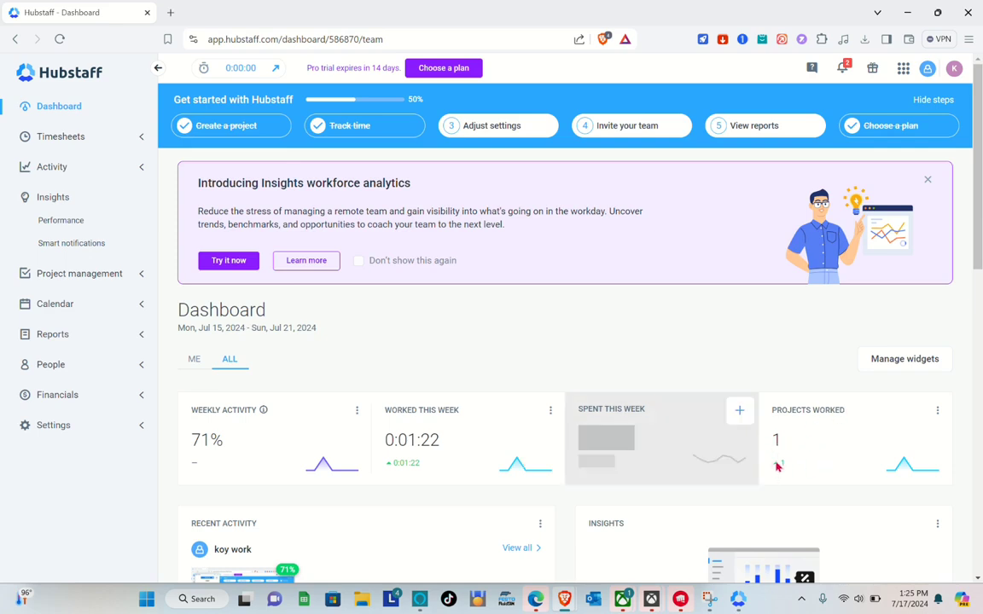
# Review the dashboard's 0:01:22 worked at 71% activity, then expand Timesheets in the sidebar.
pyautogui.scroll(-4, 649, 462)
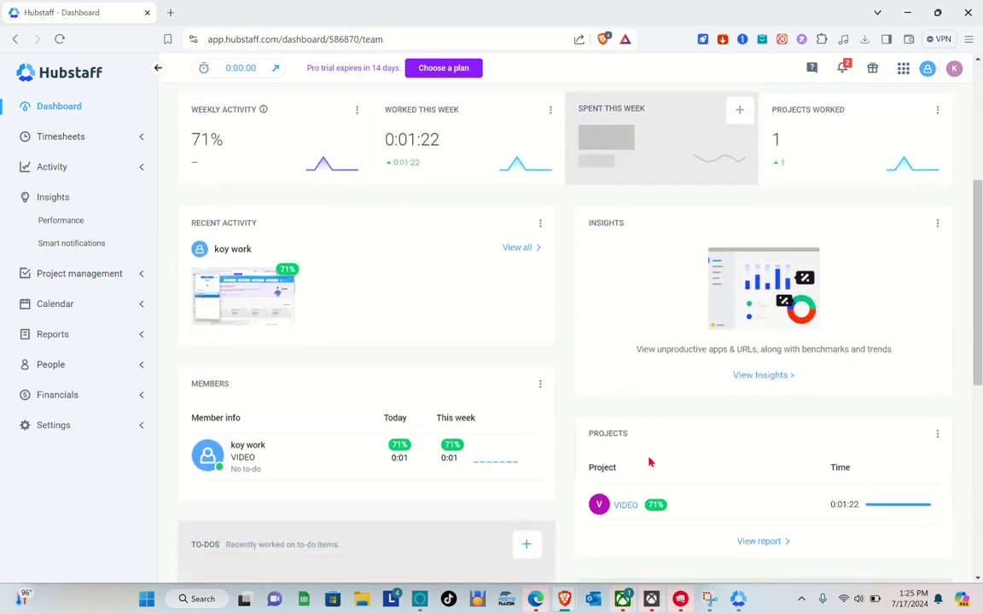
pyautogui.scroll(4, 405, 272)
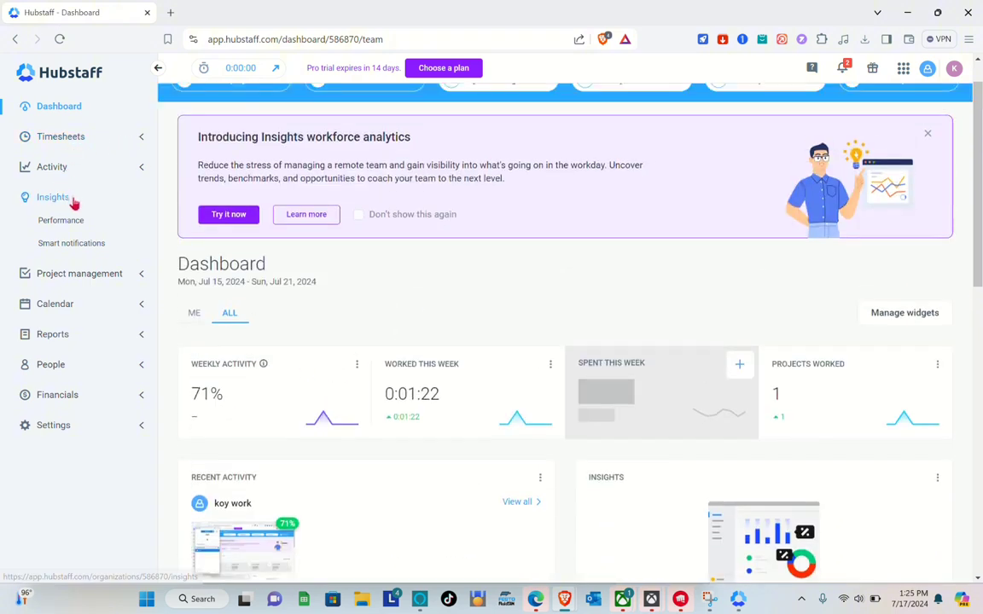
pyautogui.click(142, 145)
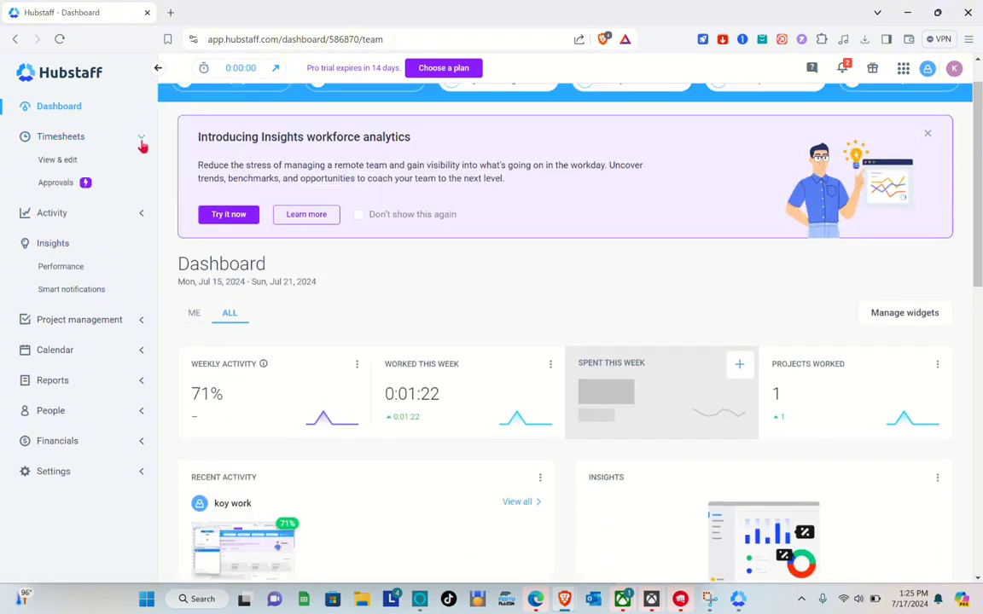
# Open Activity > Screenshots and view the VIDEO screenshot from 1:20–1:30 pm at full size.
pyautogui.click(109, 214)
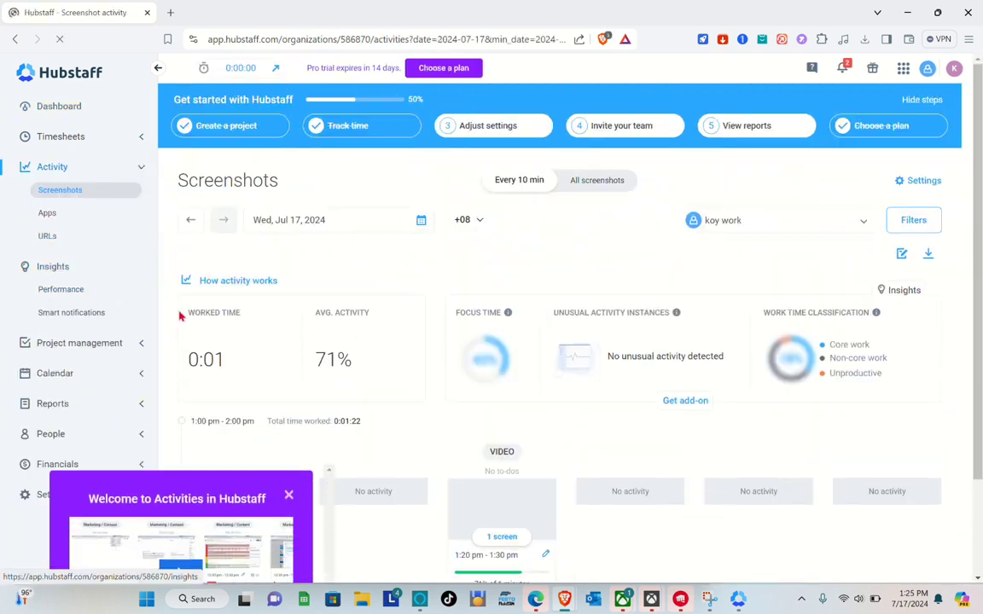
pyautogui.scroll(-1, 315, 368)
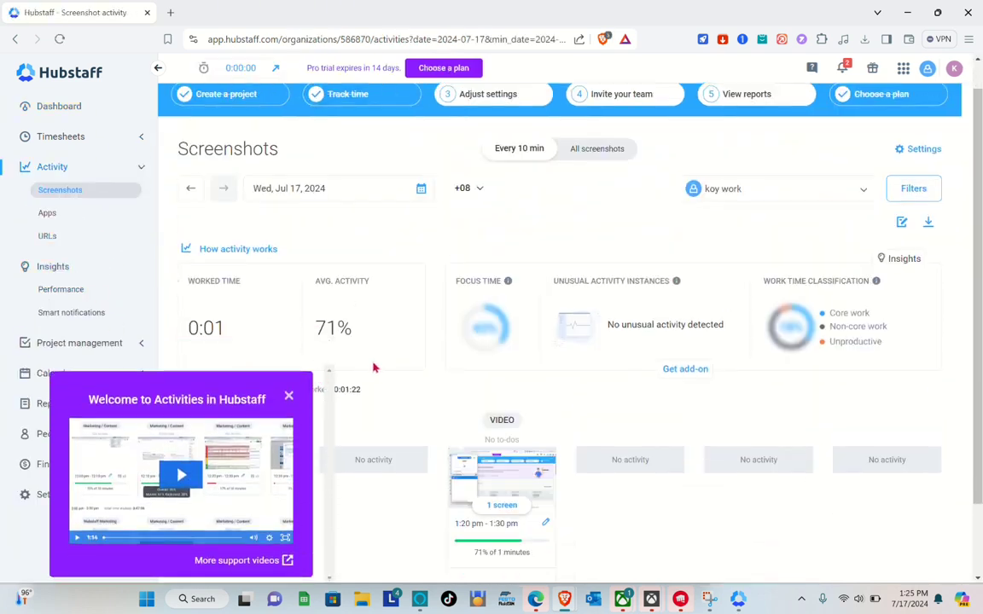
pyautogui.scroll(-1, 219, 271)
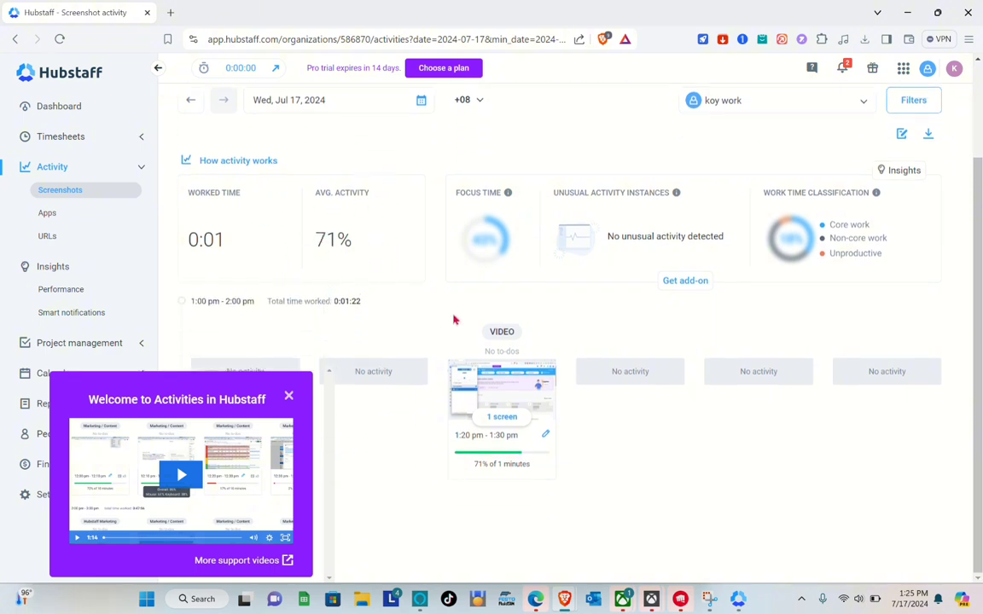
pyautogui.click(289, 395)
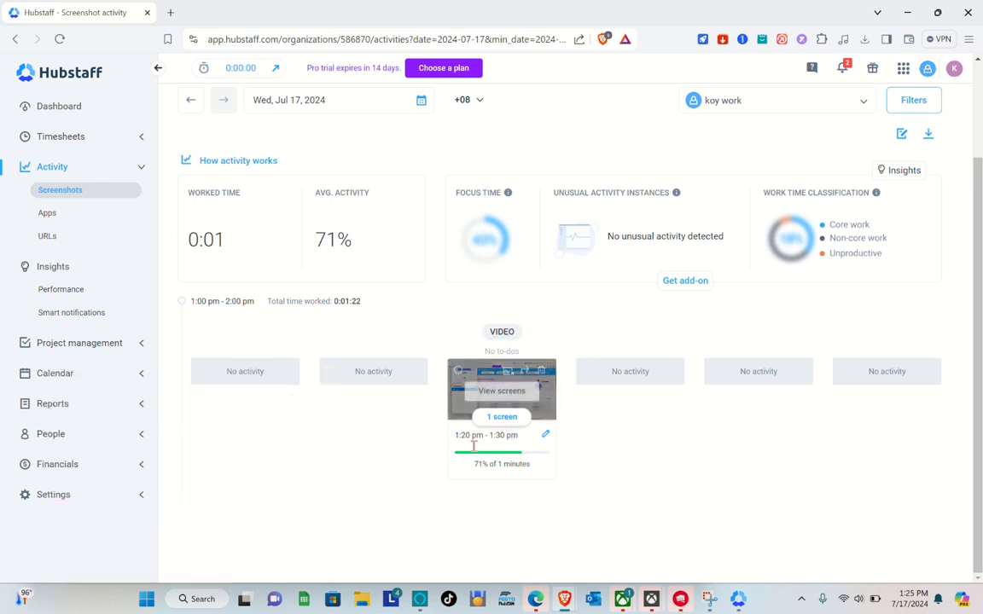
pyautogui.click(471, 405)
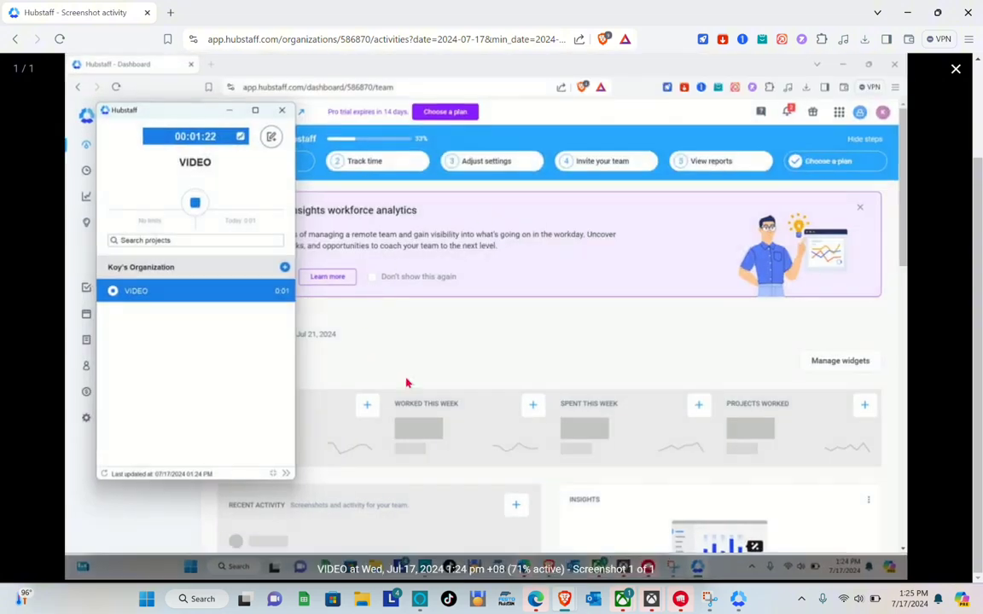